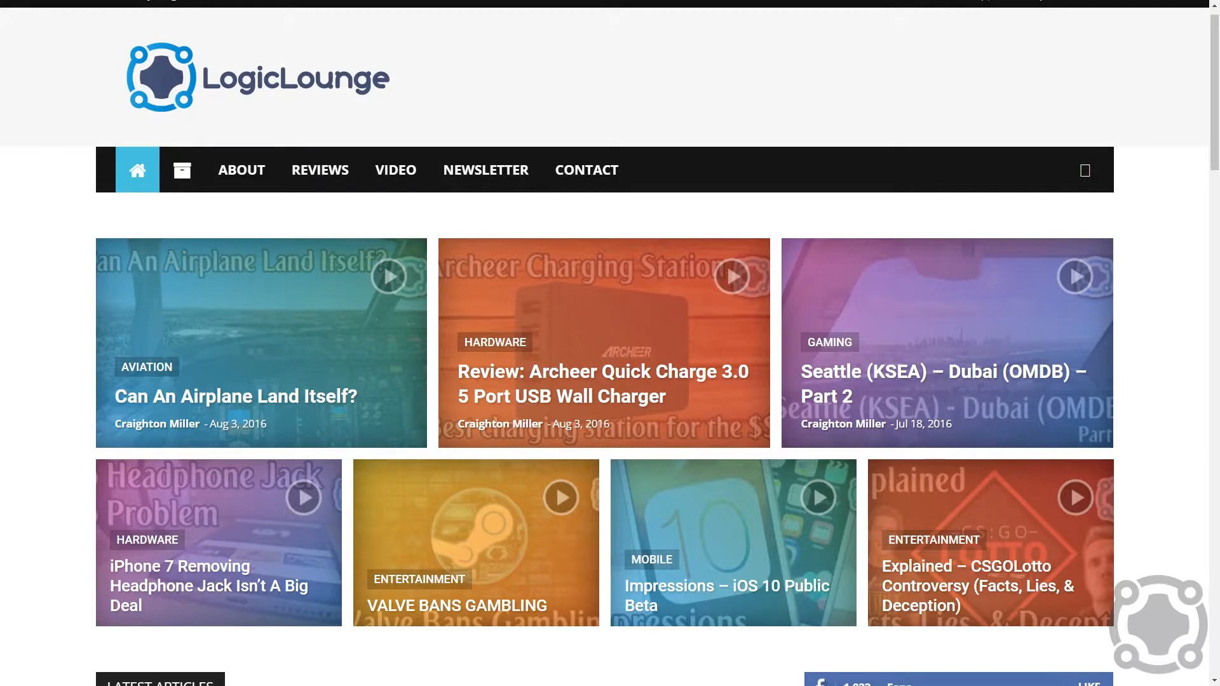
Step: Look through the latest and most popular articles on the LogicLounge home page
{"action": "scroll", "coordinate": [211, 40], "scroll_direction": "down", "scroll_amount": 7}
{"action": "scroll", "coordinate": [211, 40], "scroll_direction": "down", "scroll_amount": 1}
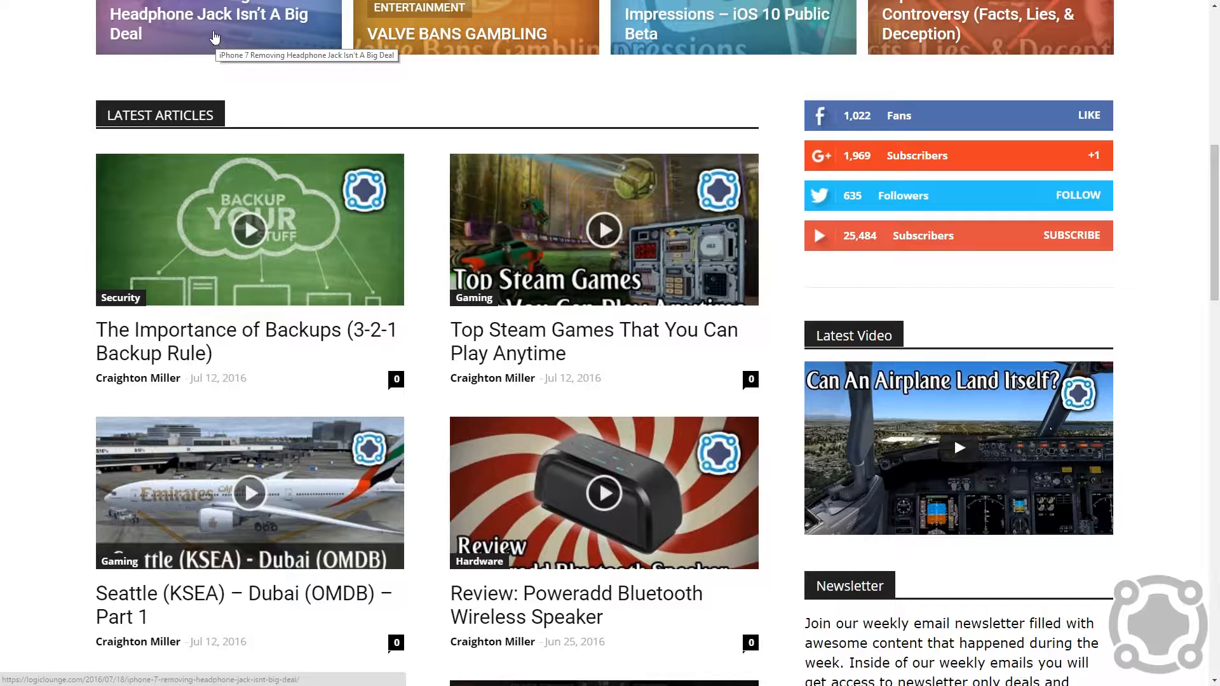
{"action": "scroll", "coordinate": [215, 38], "scroll_direction": "down", "scroll_amount": 12}
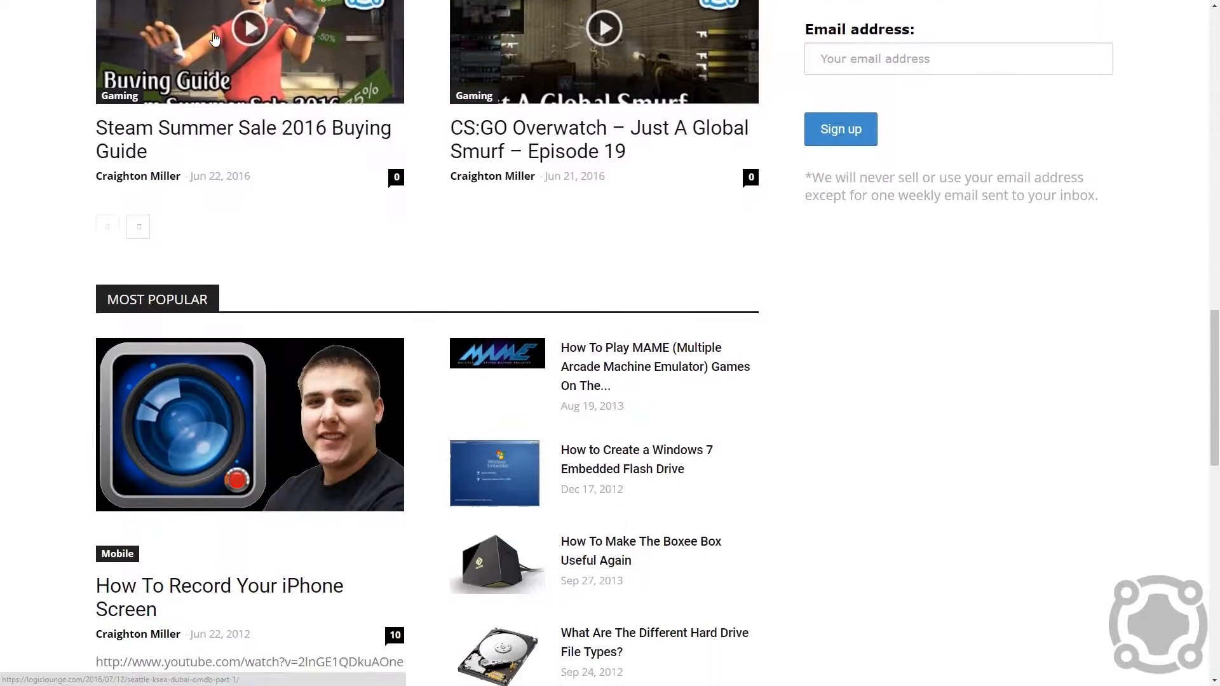
{"action": "scroll", "coordinate": [214, 38], "scroll_direction": "up", "scroll_amount": 8}
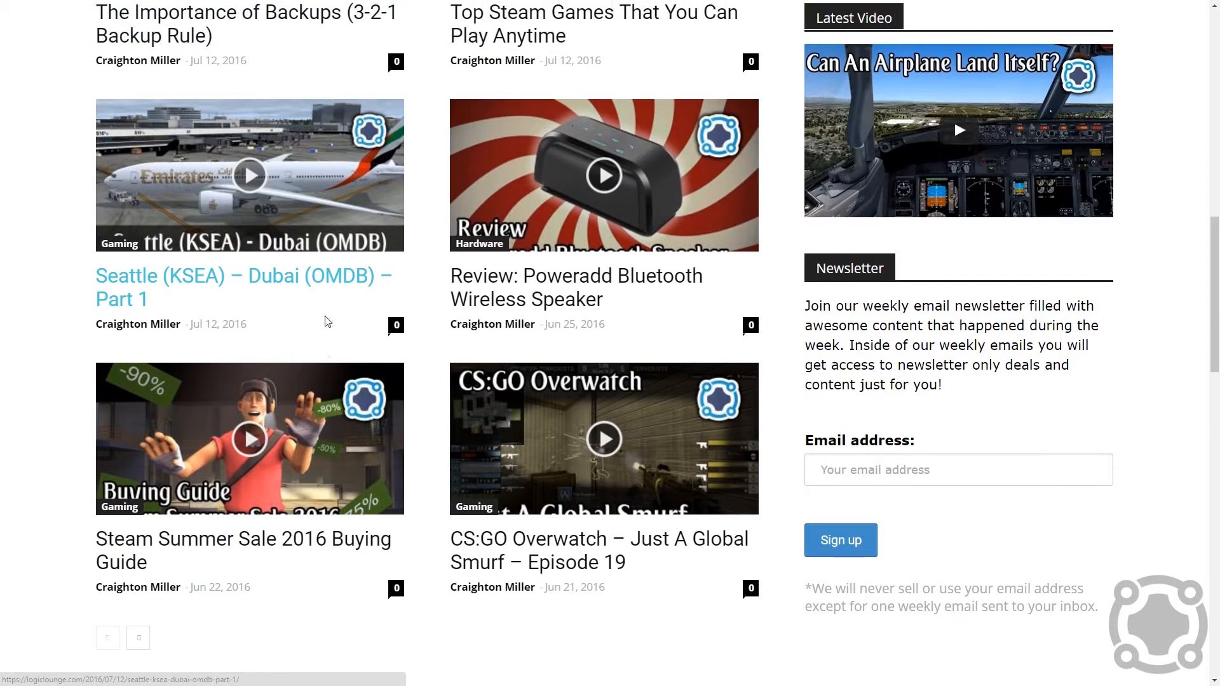
Step: Open the Steam Summer Sale 2016 Buying Guide article and look over its video, text and author section
{"action": "left_click", "coordinate": [317, 398]}
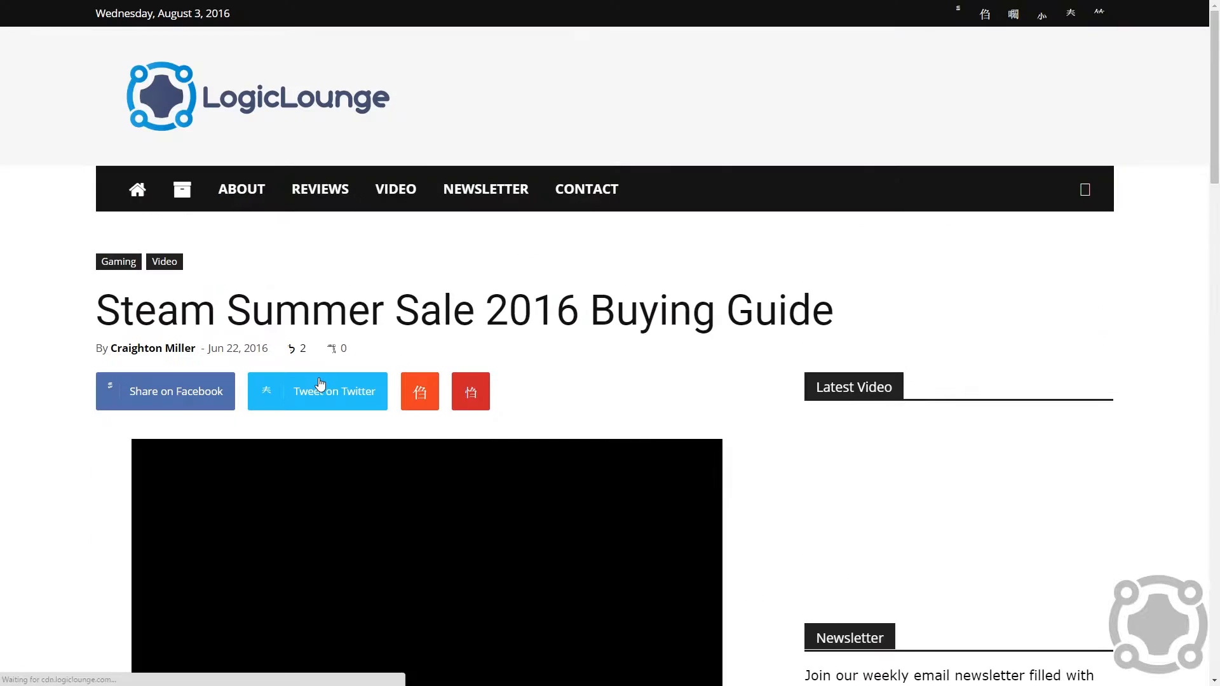
{"action": "scroll", "coordinate": [361, 405], "scroll_direction": "down", "scroll_amount": 6}
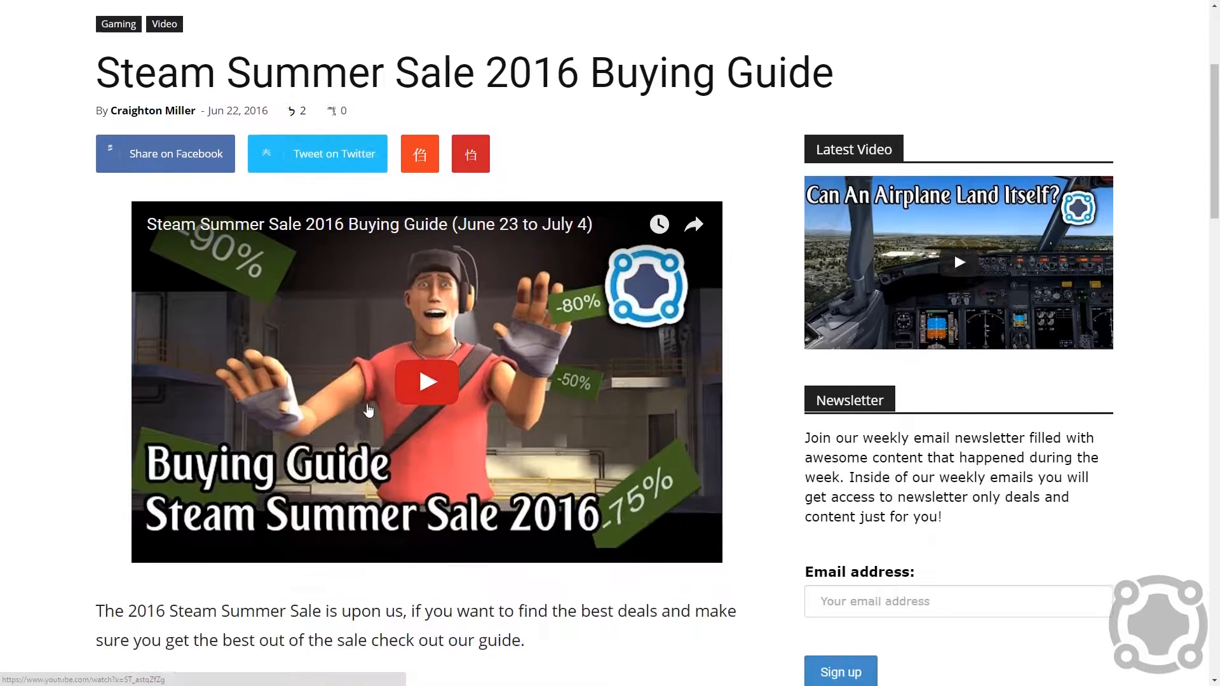
{"action": "scroll", "coordinate": [361, 405], "scroll_direction": "down", "scroll_amount": 2}
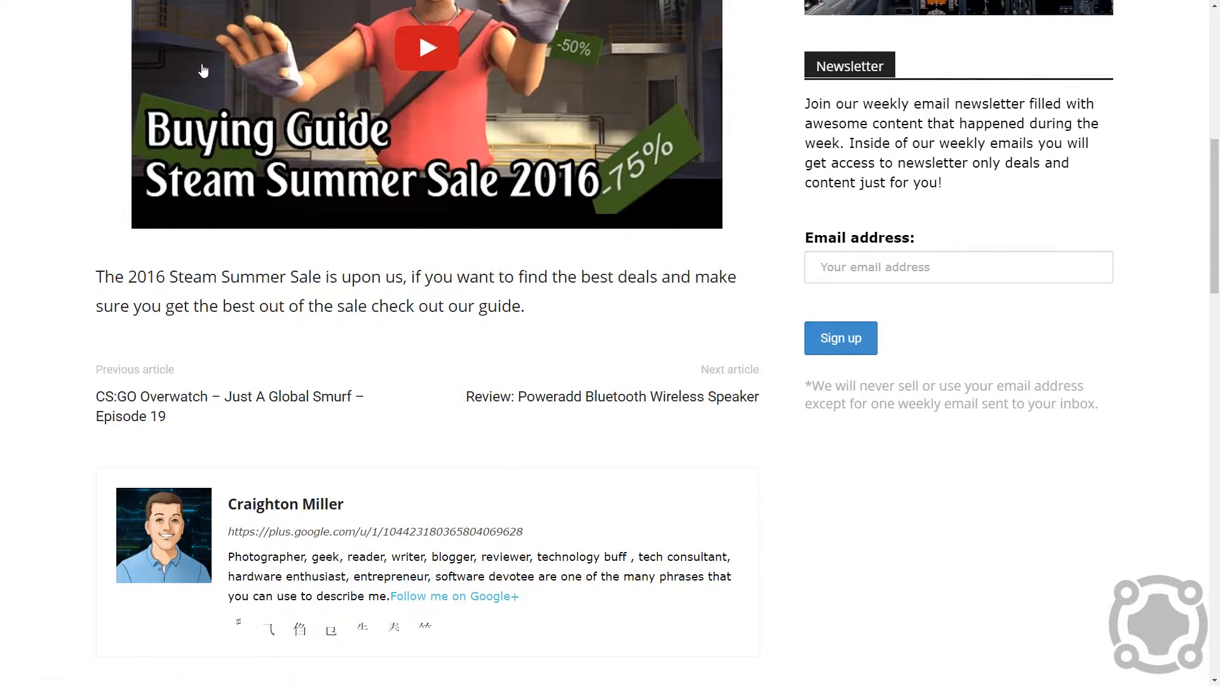
{"action": "scroll", "coordinate": [203, 70], "scroll_direction": "down", "scroll_amount": 2}
{"action": "scroll", "coordinate": [204, 70], "scroll_direction": "up", "scroll_amount": 4}
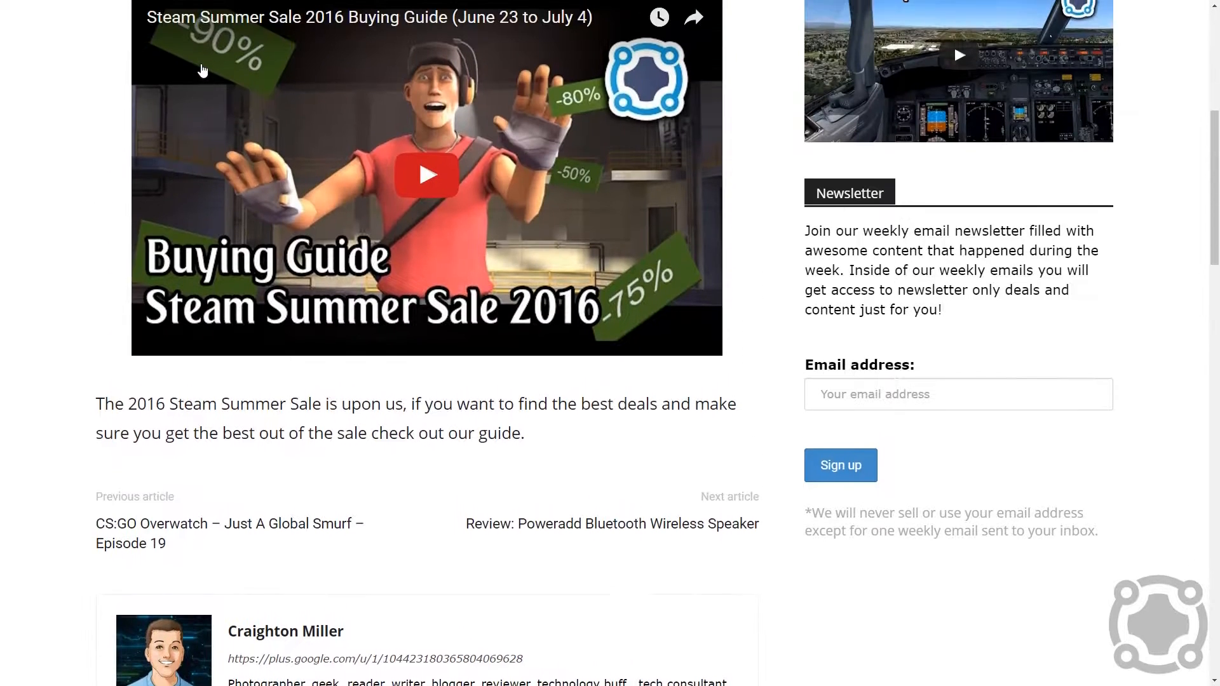
{"action": "scroll", "coordinate": [202, 69], "scroll_direction": "up", "scroll_amount": 4}
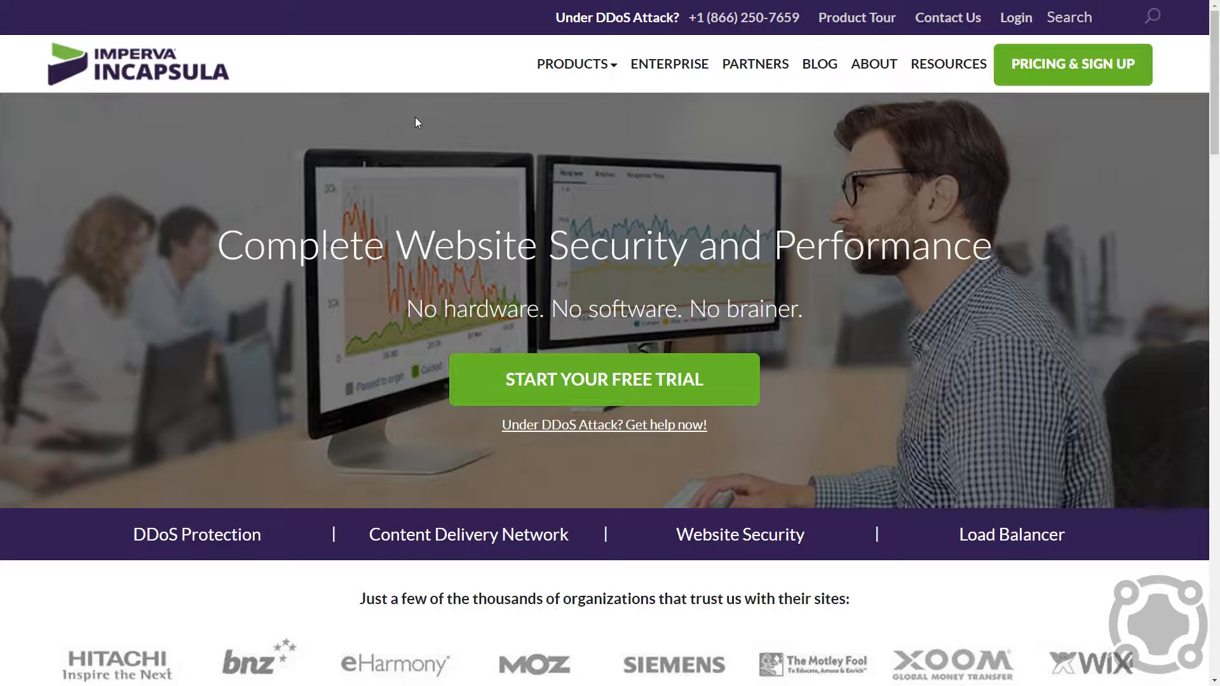
Step: Review the Incapsula home page sections on DDoS protection, the content delivery network and enterprise-grade website security
{"action": "scroll", "coordinate": [445, 119], "scroll_direction": "down", "scroll_amount": 6}
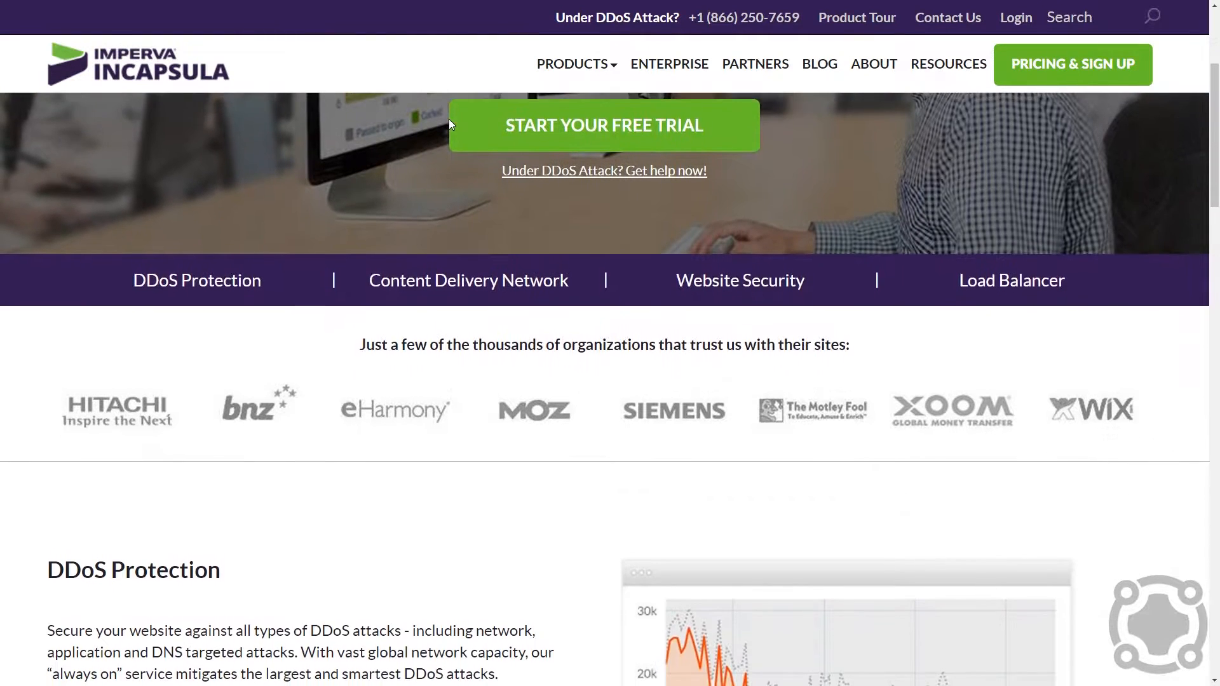
{"action": "scroll", "coordinate": [449, 123], "scroll_direction": "down", "scroll_amount": 4}
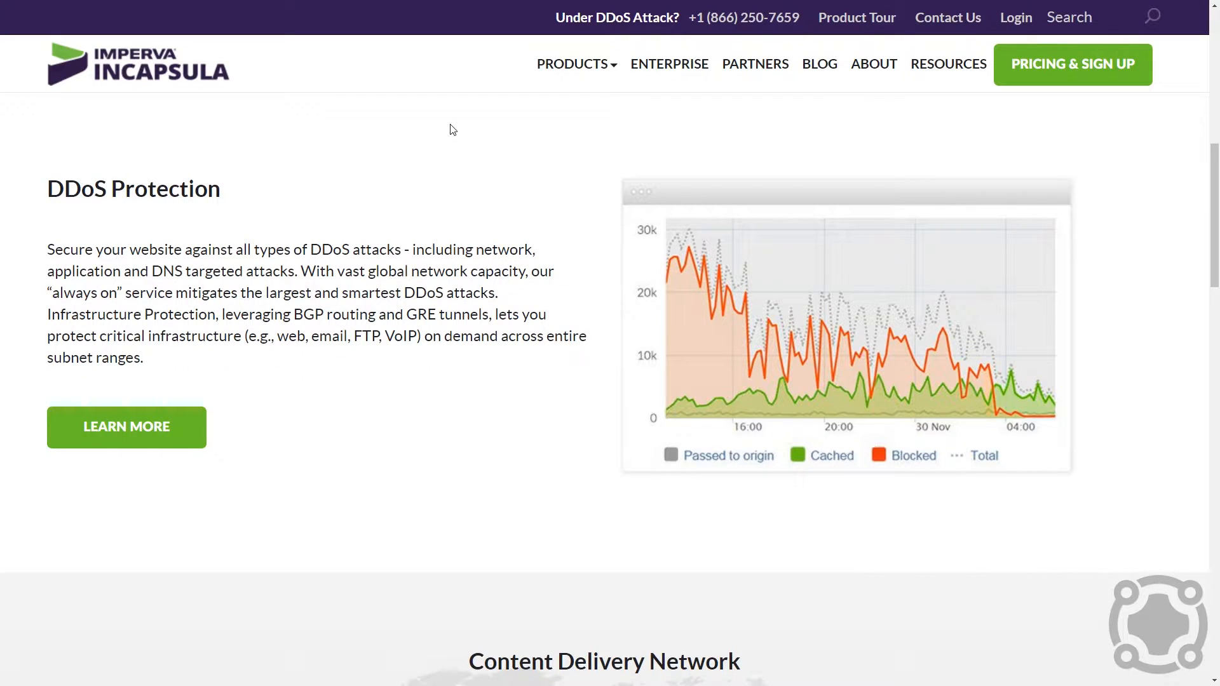
{"action": "scroll", "coordinate": [453, 131], "scroll_direction": "down", "scroll_amount": 1}
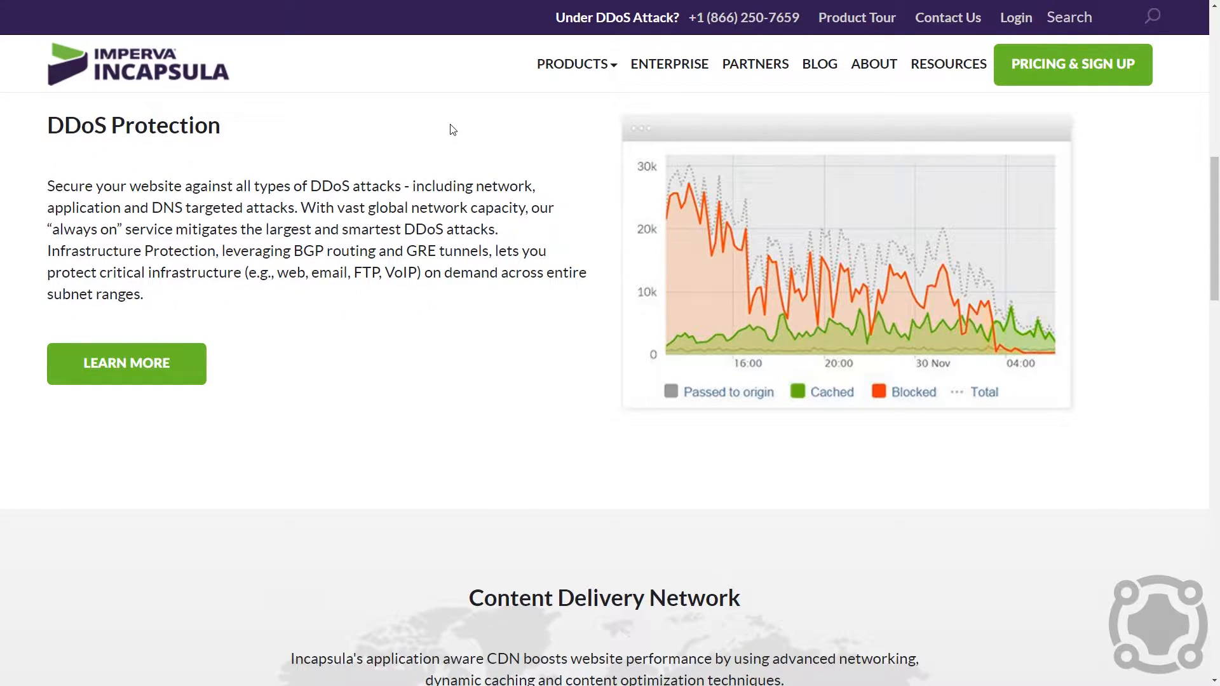
{"action": "scroll", "coordinate": [453, 132], "scroll_direction": "down", "scroll_amount": 2}
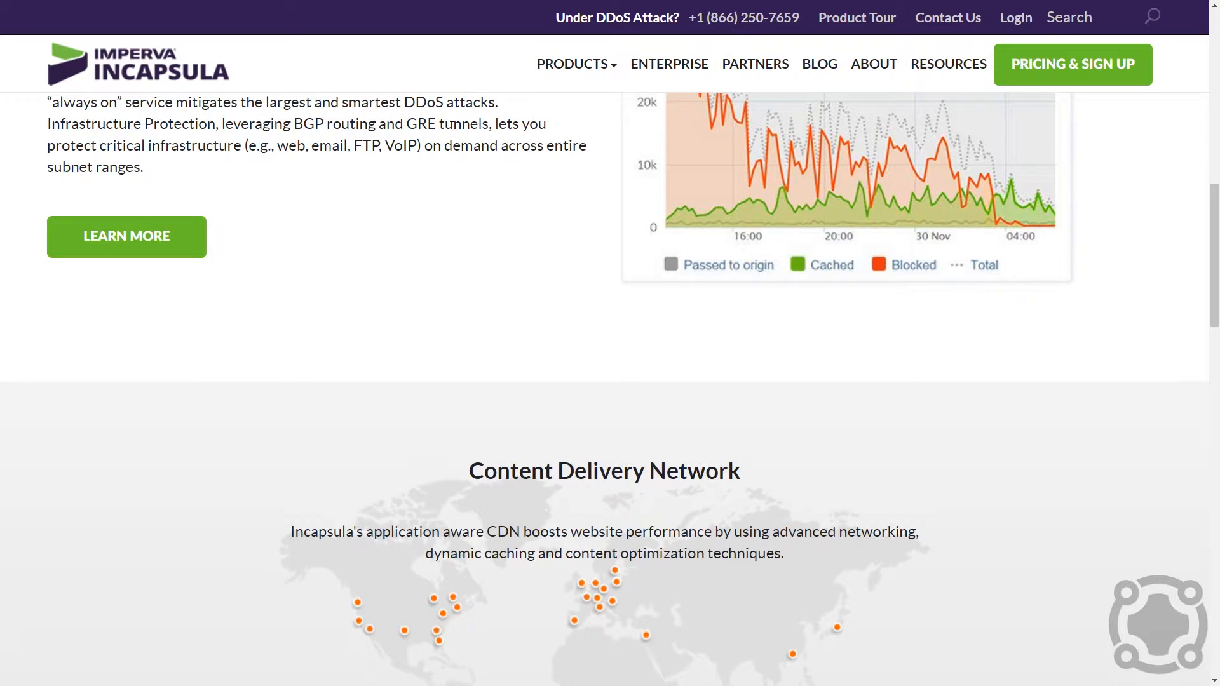
{"action": "scroll", "coordinate": [452, 127], "scroll_direction": "down", "scroll_amount": 4}
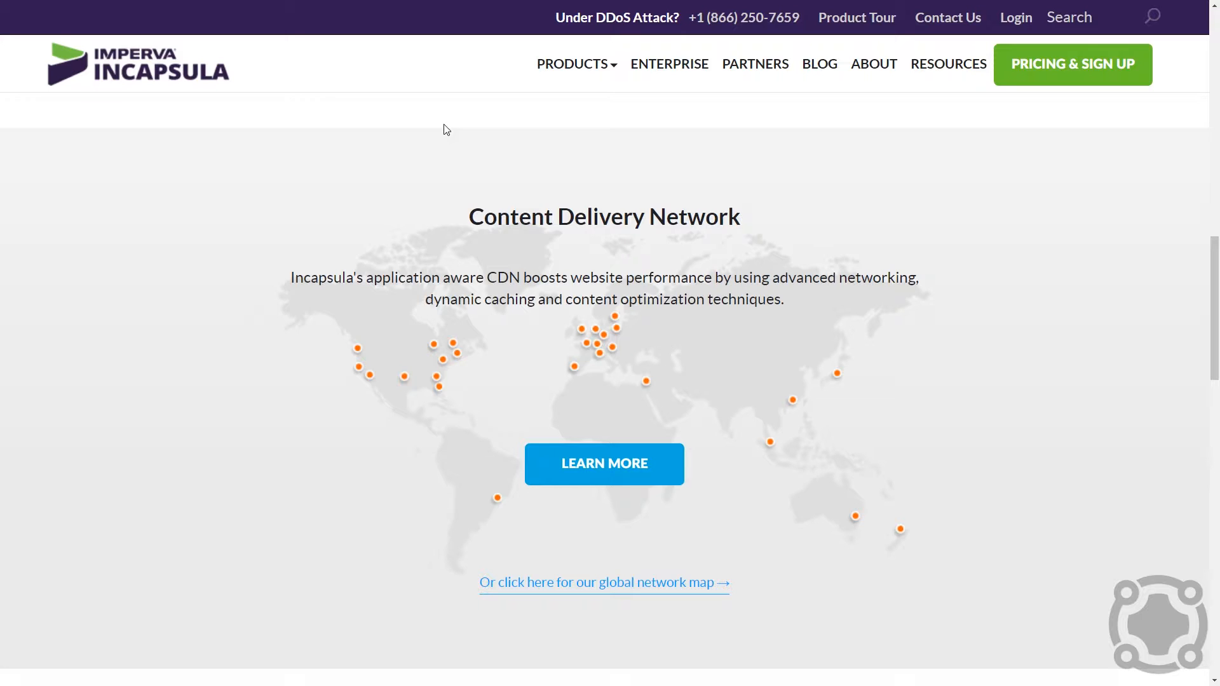
{"action": "scroll", "coordinate": [463, 130], "scroll_direction": "down", "scroll_amount": 8}
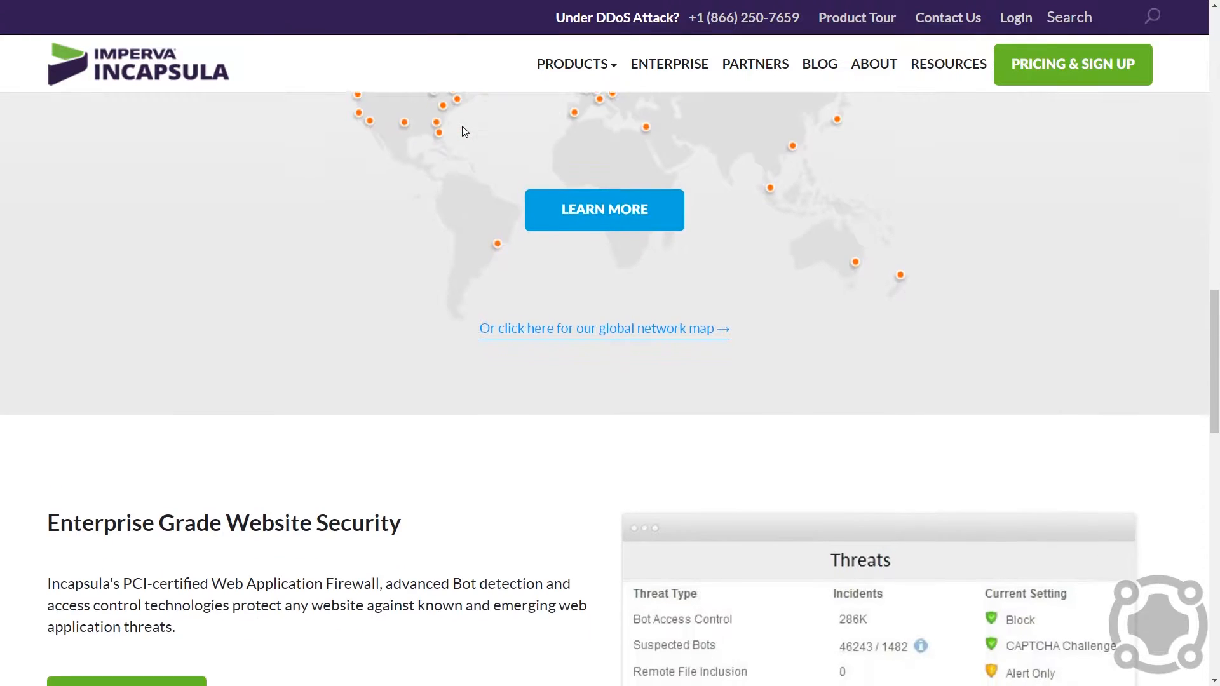
{"action": "scroll", "coordinate": [465, 131], "scroll_direction": "down", "scroll_amount": 1}
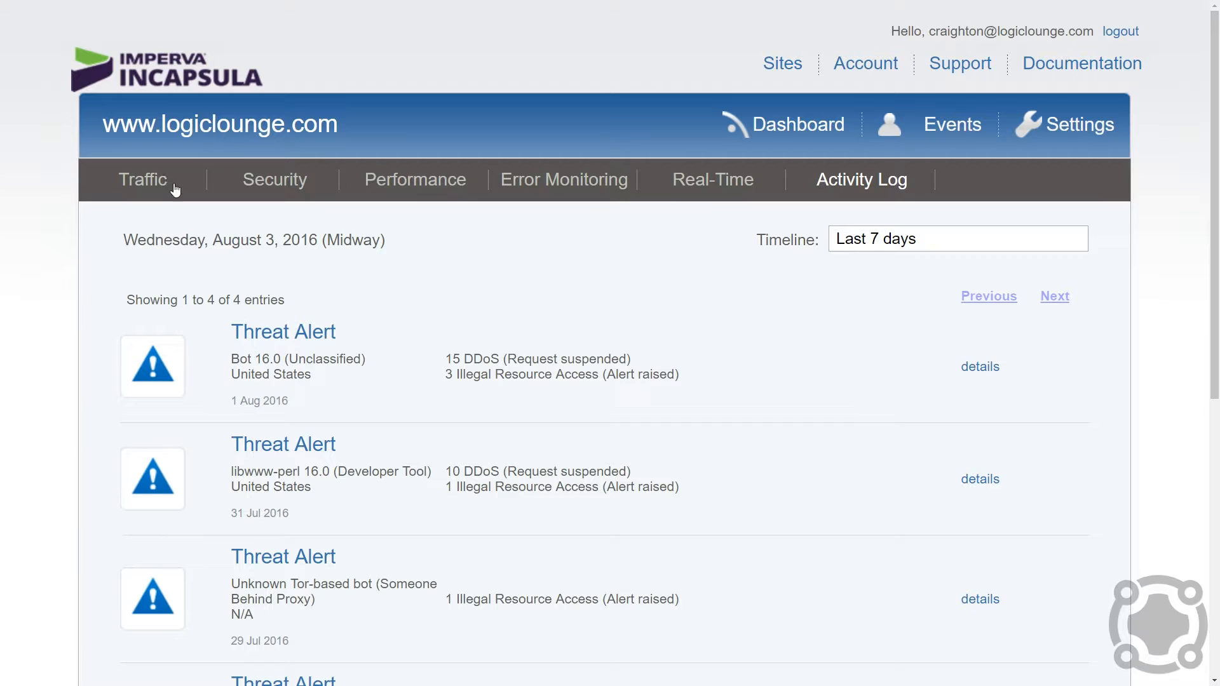
{"action": "left_click", "coordinate": [148, 183]}
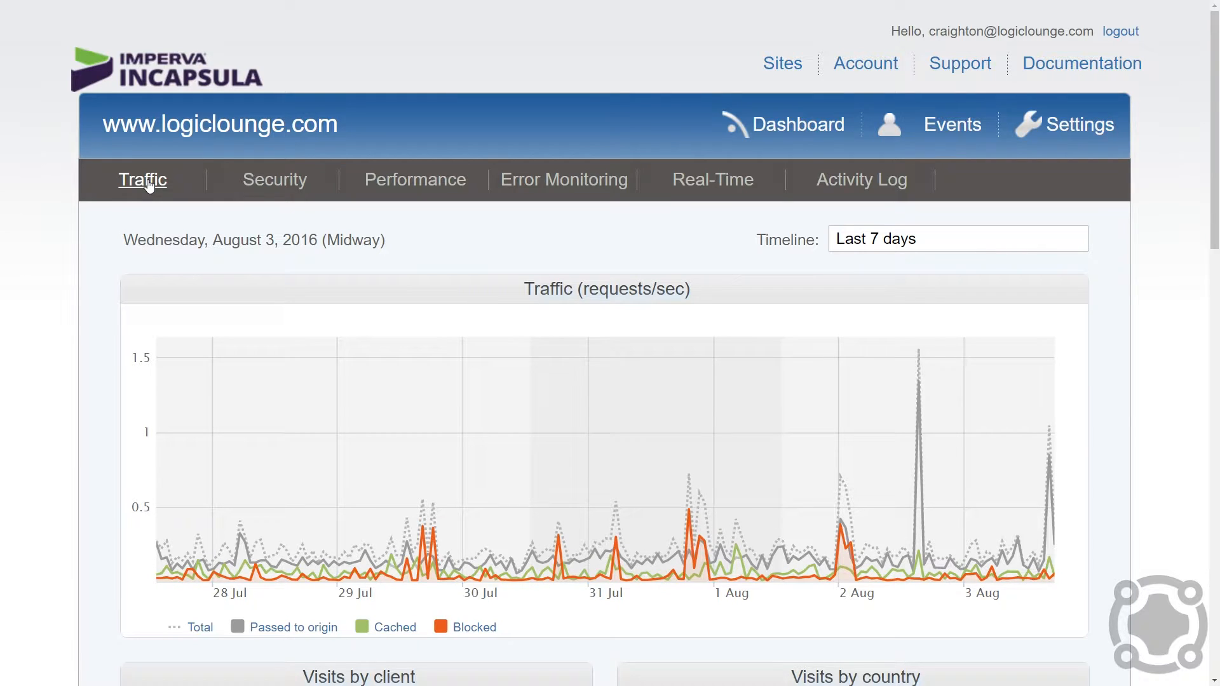
{"action": "scroll", "coordinate": [108, 223], "scroll_direction": "down", "scroll_amount": 7}
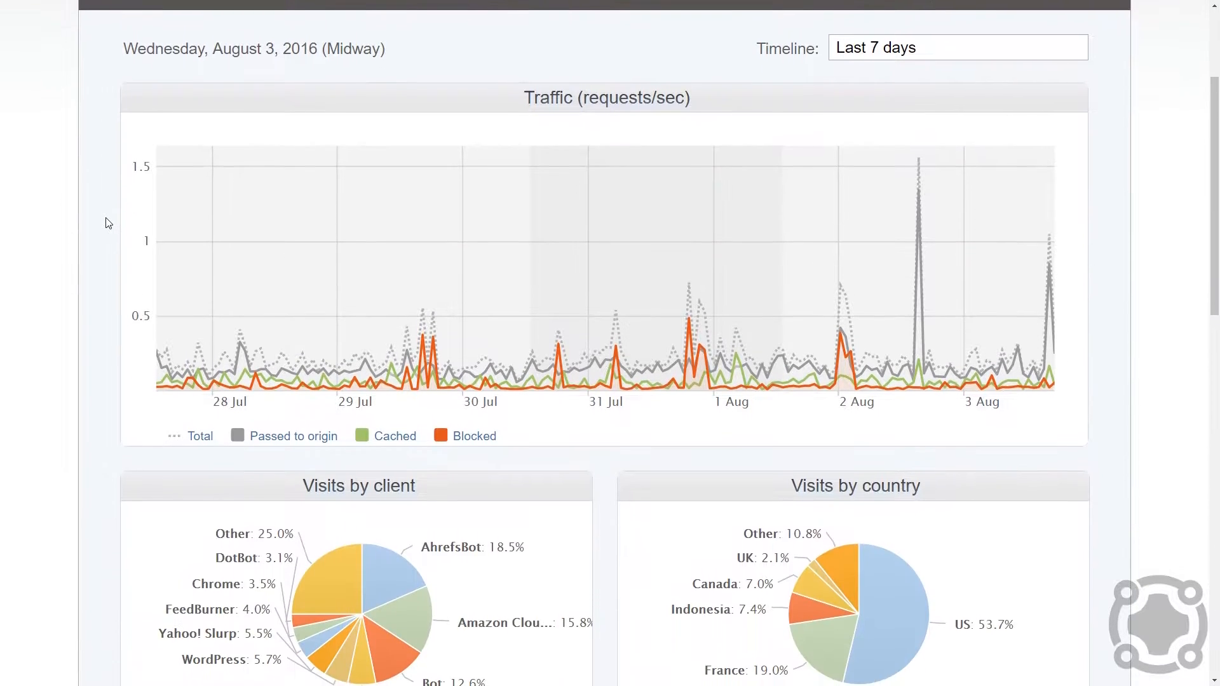
{"action": "scroll", "coordinate": [109, 223], "scroll_direction": "down", "scroll_amount": 8}
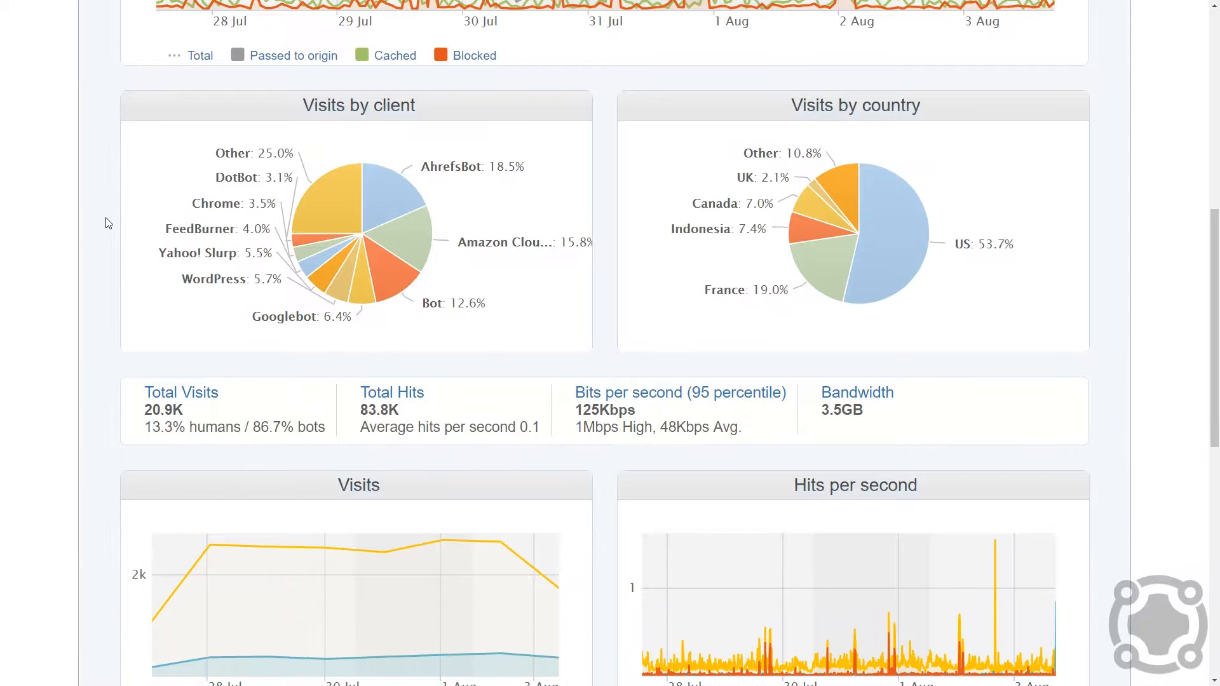
{"action": "scroll", "coordinate": [109, 223], "scroll_direction": "down", "scroll_amount": 2}
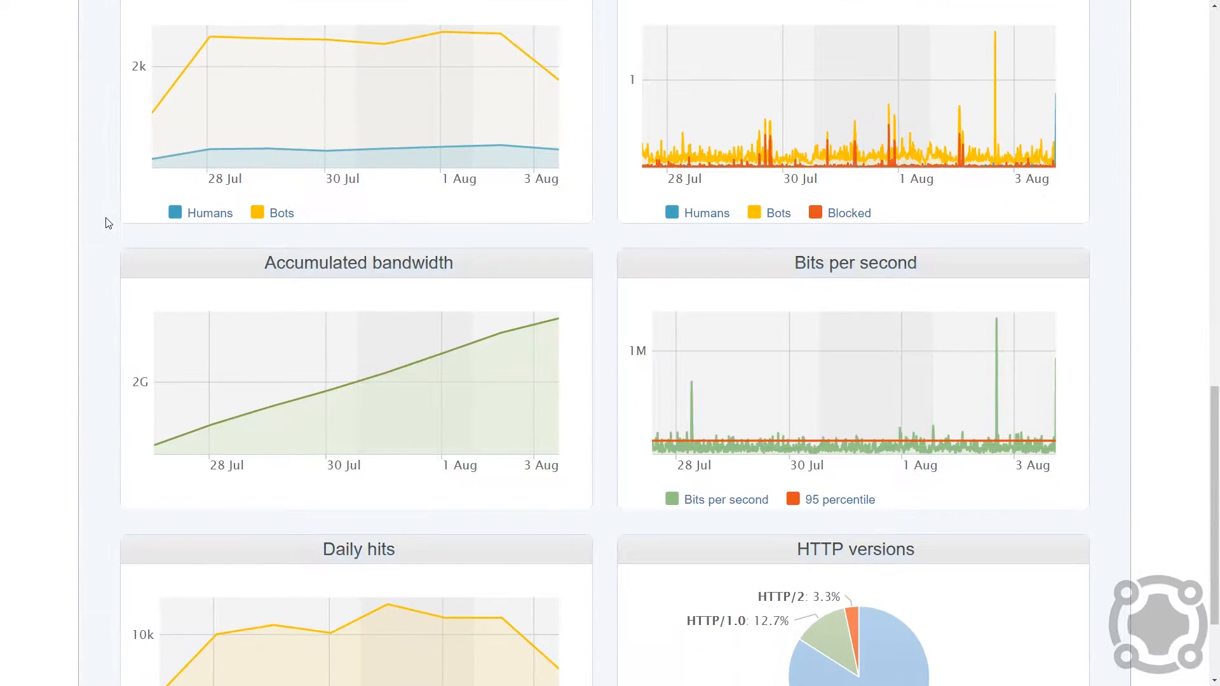
{"action": "scroll", "coordinate": [109, 223], "scroll_direction": "down", "scroll_amount": 2}
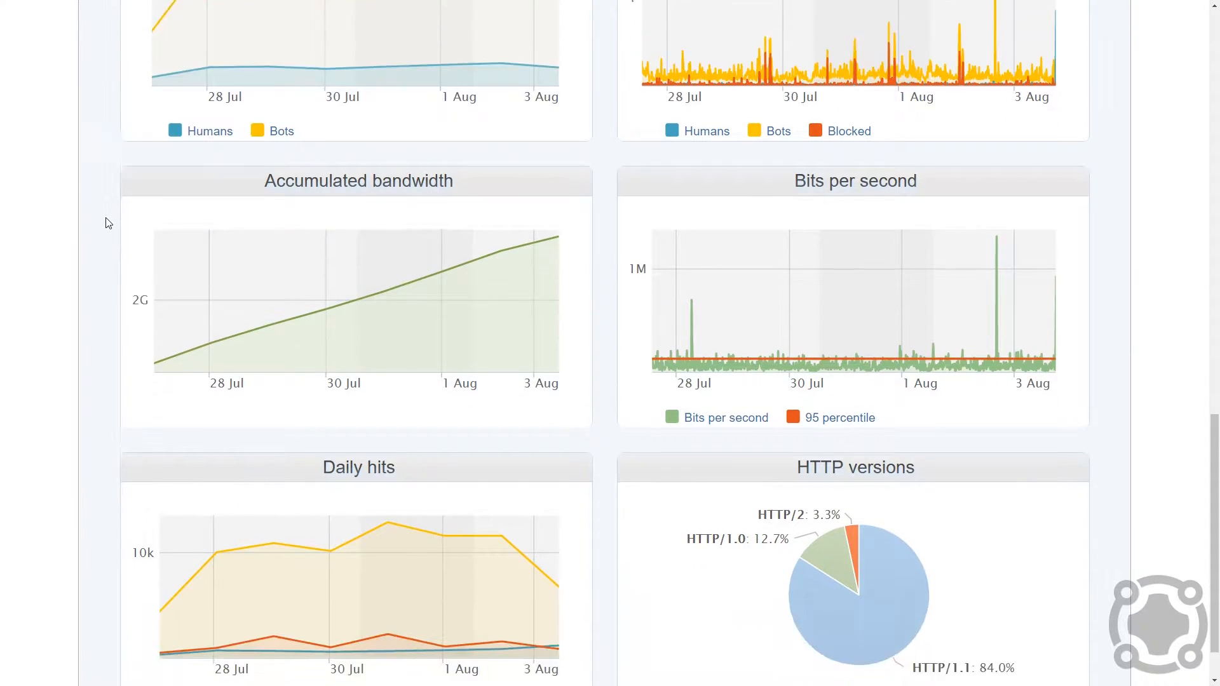
{"action": "scroll", "coordinate": [109, 223], "scroll_direction": "up", "scroll_amount": 7}
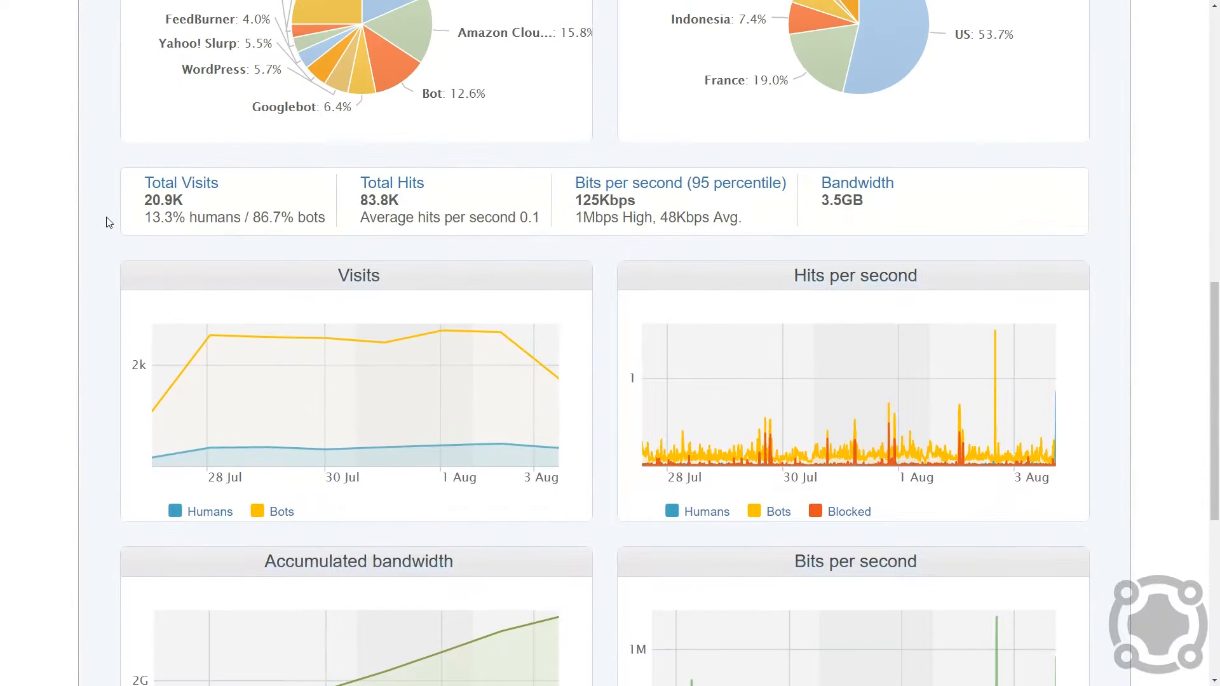
{"action": "scroll", "coordinate": [108, 219], "scroll_direction": "up", "scroll_amount": 13}
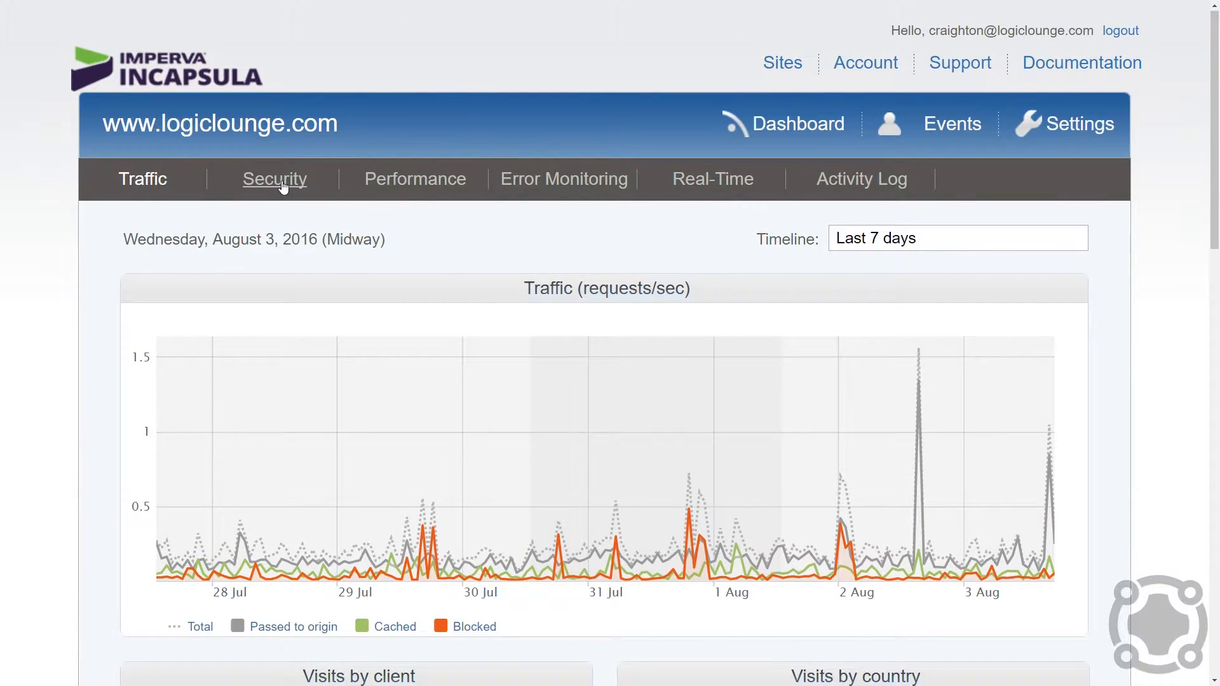
Step: Show the site's security overview and examine the threat types, incidents and current protection settings
{"action": "left_click", "coordinate": [284, 186]}
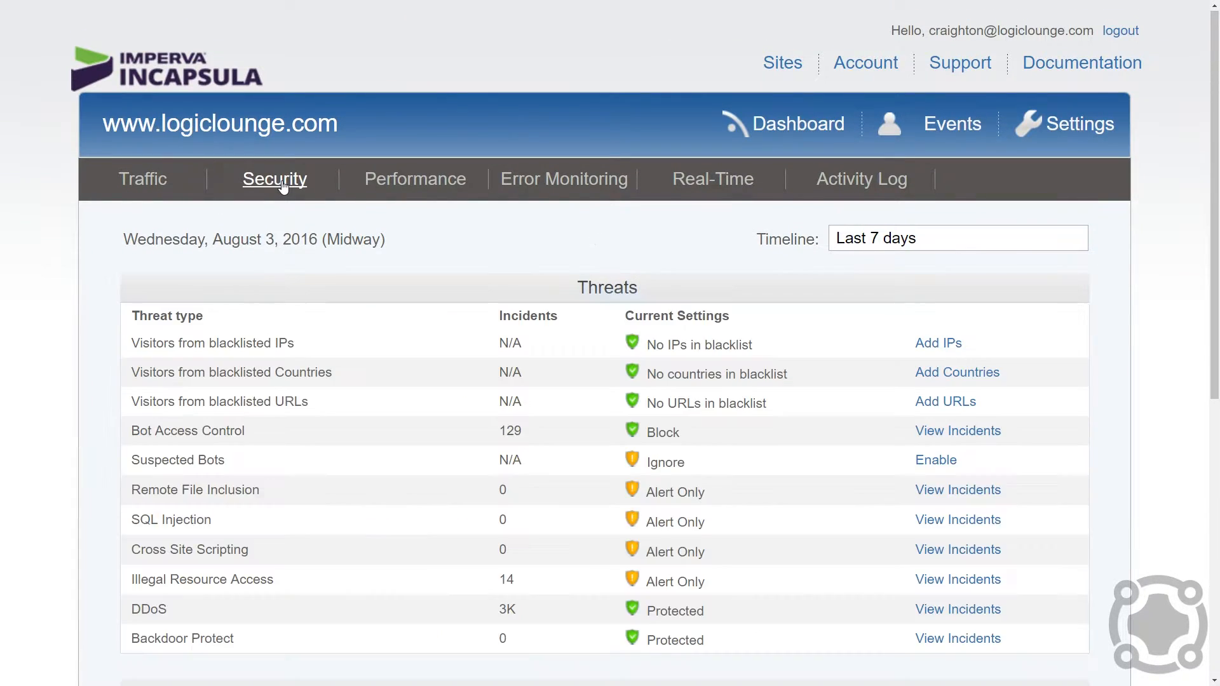
{"action": "scroll", "coordinate": [393, 244], "scroll_direction": "down", "scroll_amount": 1}
{"action": "scroll", "coordinate": [393, 244], "scroll_direction": "down", "scroll_amount": 1}
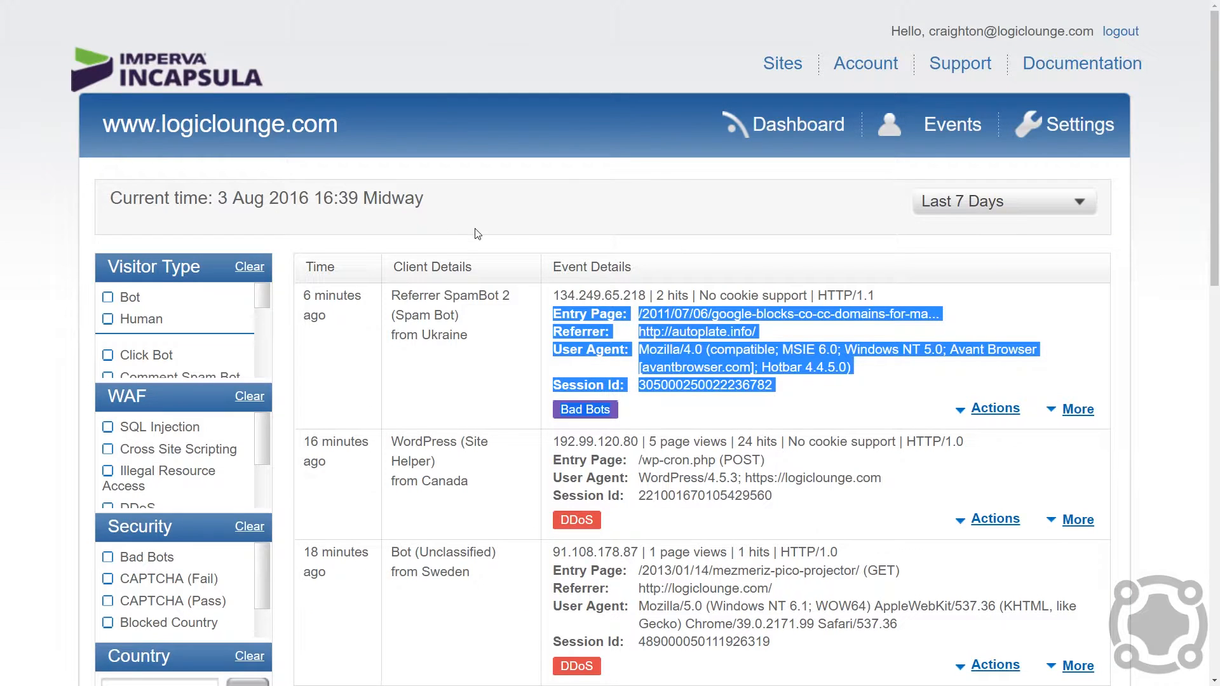
Step: Clear the text selection in the site's events list and examine the bad bot and DDoS entries from the last 7 days
{"action": "left_click", "coordinate": [562, 225]}
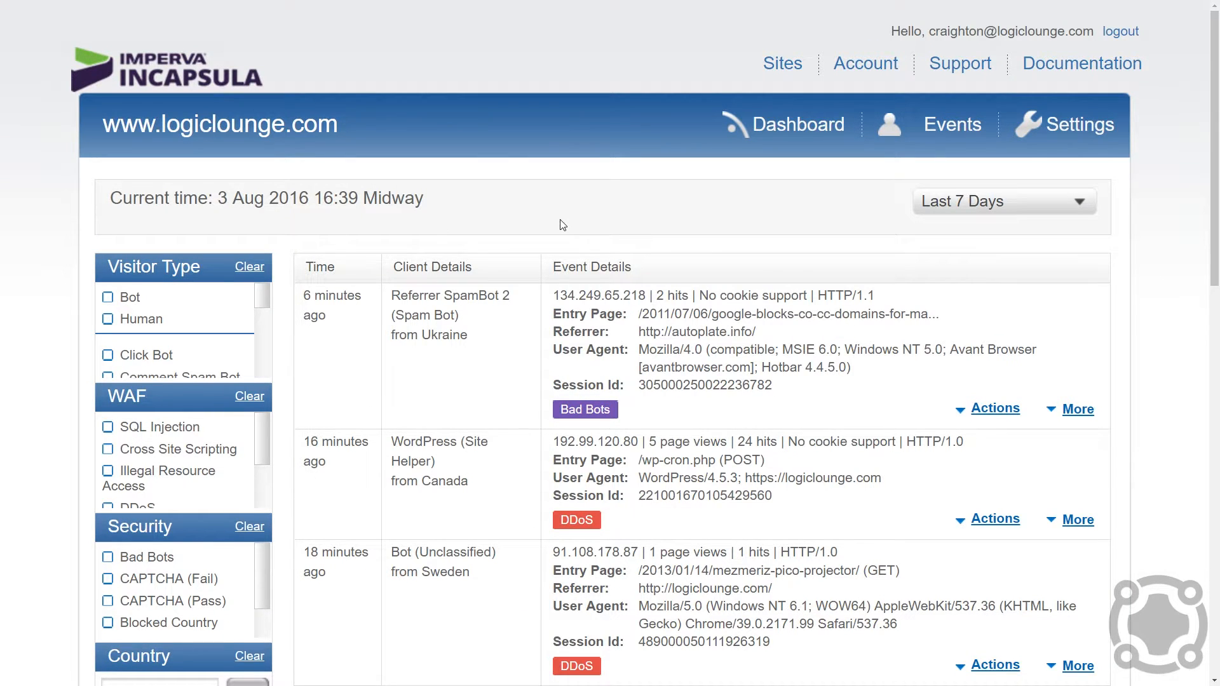
{"action": "scroll", "coordinate": [562, 225], "scroll_direction": "down", "scroll_amount": 1}
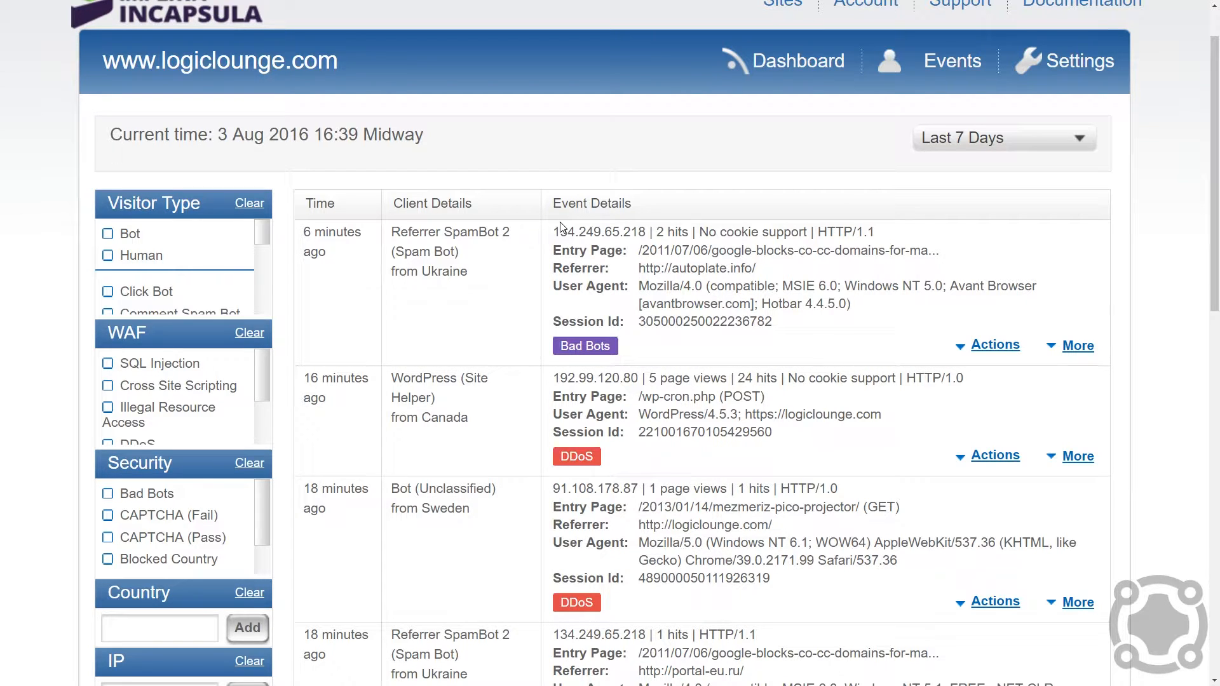
{"action": "scroll", "coordinate": [560, 226], "scroll_direction": "down", "scroll_amount": 4}
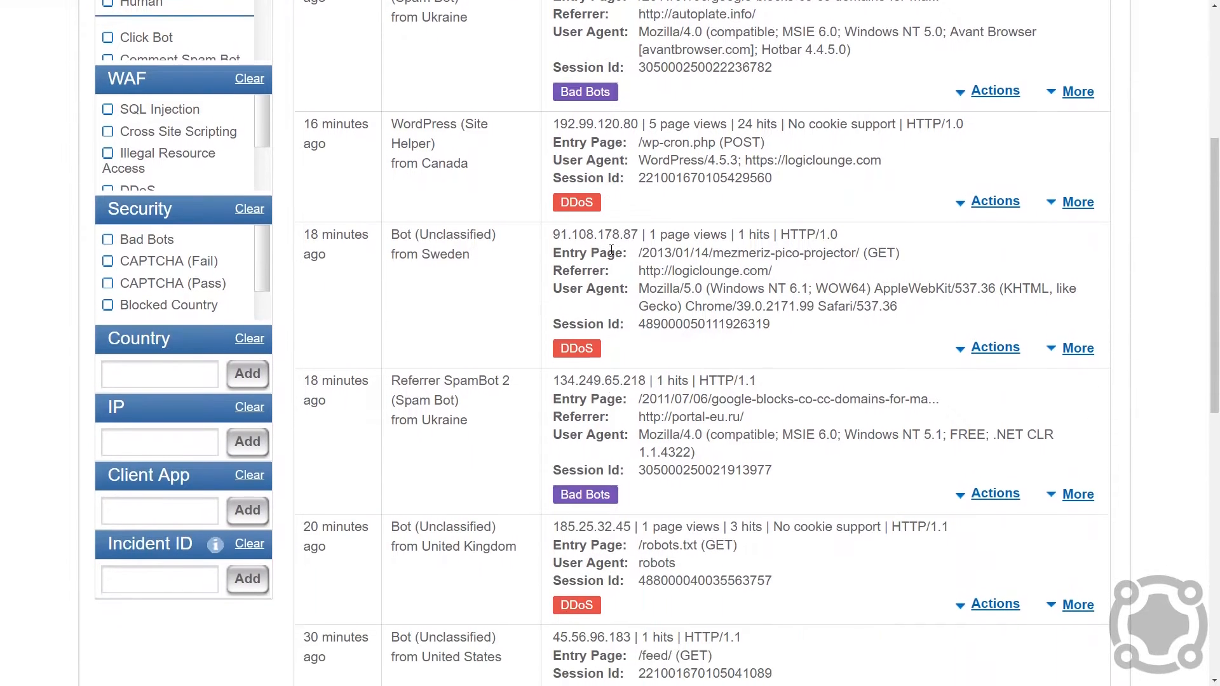
{"action": "scroll", "coordinate": [611, 251], "scroll_direction": "down", "scroll_amount": 3}
{"action": "left_click_drag", "start_coordinate": [642, 300], "coordinate": [602, 308]}
{"action": "scroll", "coordinate": [603, 309], "scroll_direction": "down", "scroll_amount": 2}
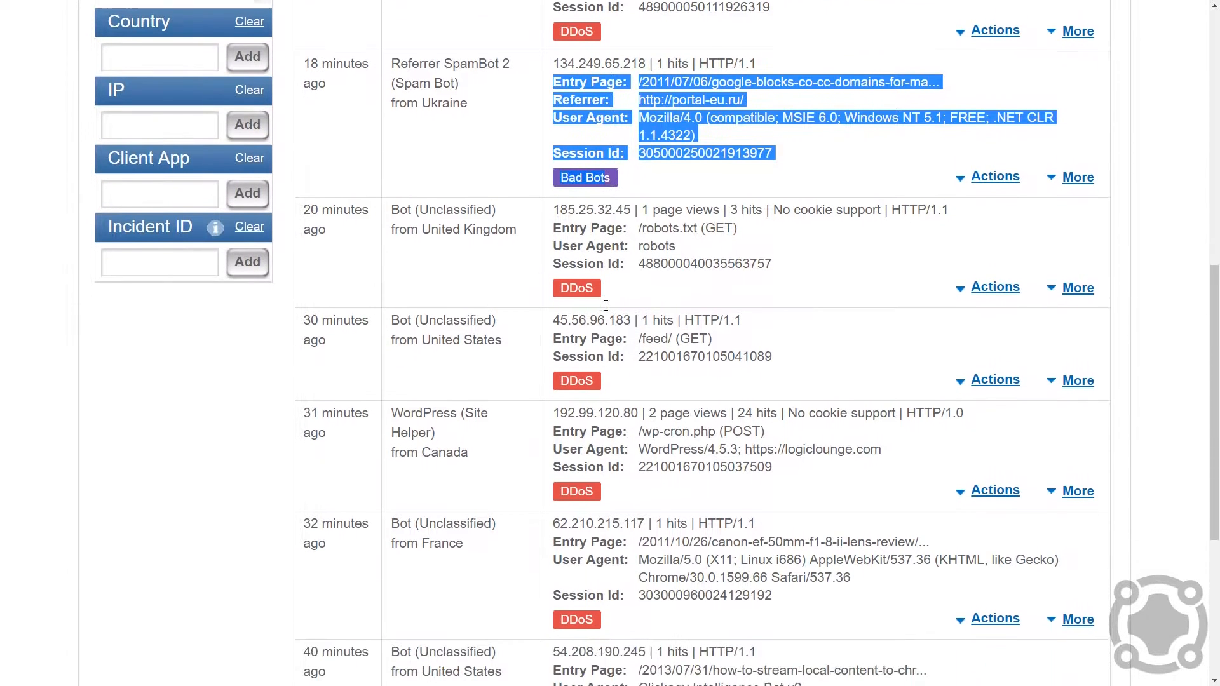
{"action": "scroll", "coordinate": [604, 310], "scroll_direction": "down", "scroll_amount": 2}
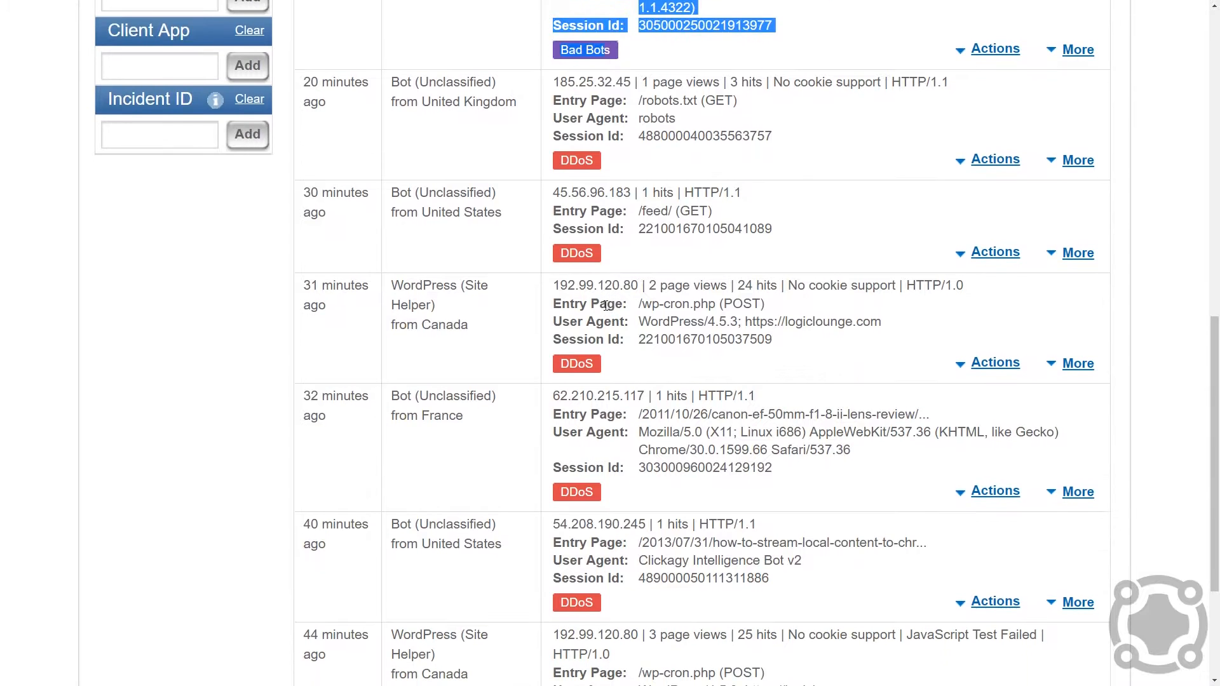
Step: Highlight the entry page /wp-cron.php in the WordPress site helper event from 31 minutes ago
{"action": "scroll", "coordinate": [606, 305], "scroll_direction": "down", "scroll_amount": 2}
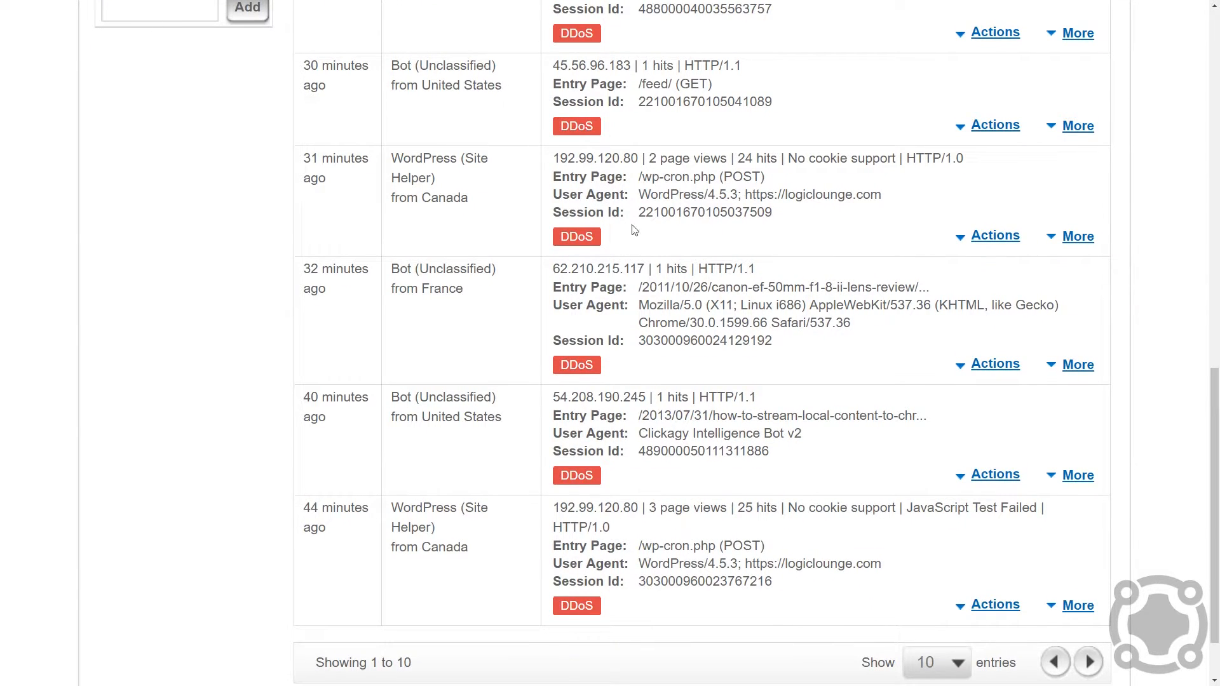
{"action": "left_click_drag", "start_coordinate": [788, 211], "coordinate": [556, 176]}
{"action": "left_click_drag", "start_coordinate": [638, 179], "coordinate": [714, 181]}
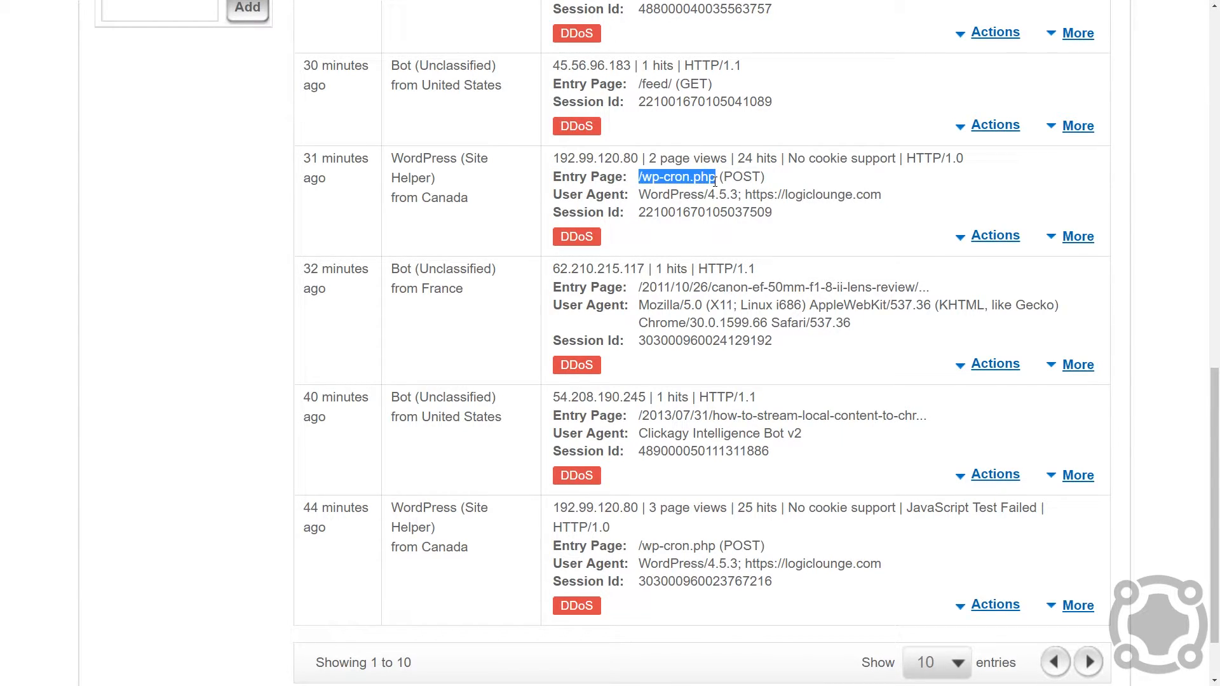
Step: Go to the next page of events and examine the DDoS entries listed there
{"action": "scroll", "coordinate": [706, 356], "scroll_direction": "down", "scroll_amount": 3}
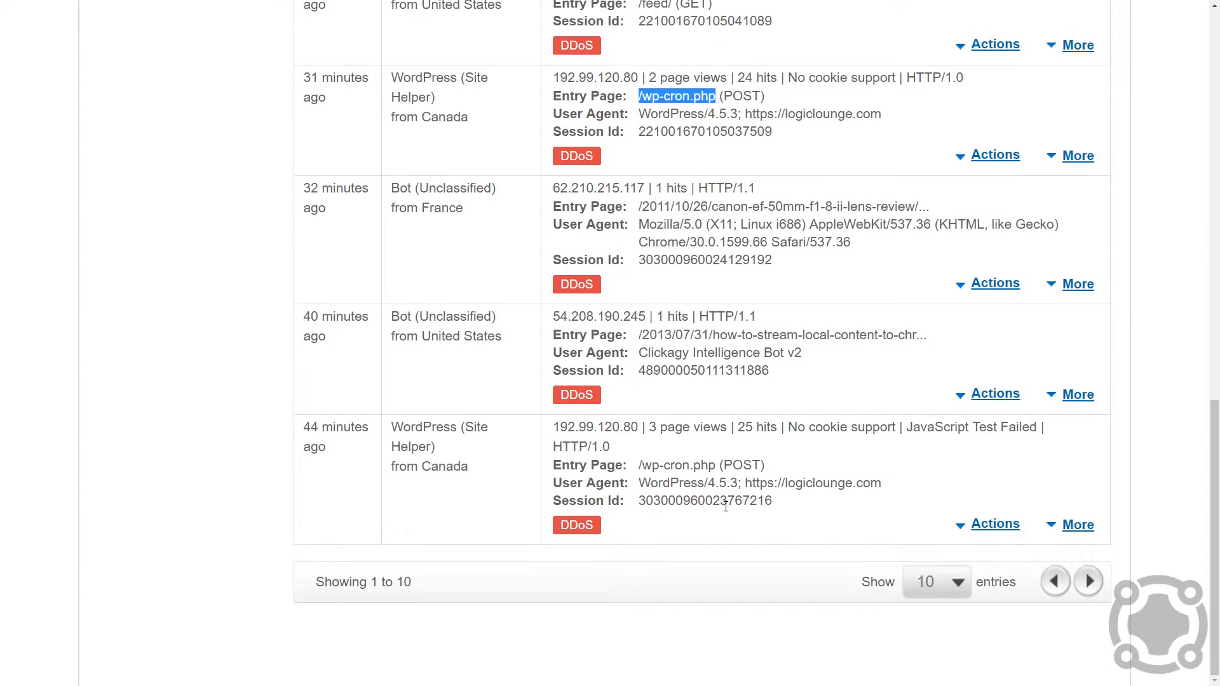
{"action": "left_click", "coordinate": [1087, 582]}
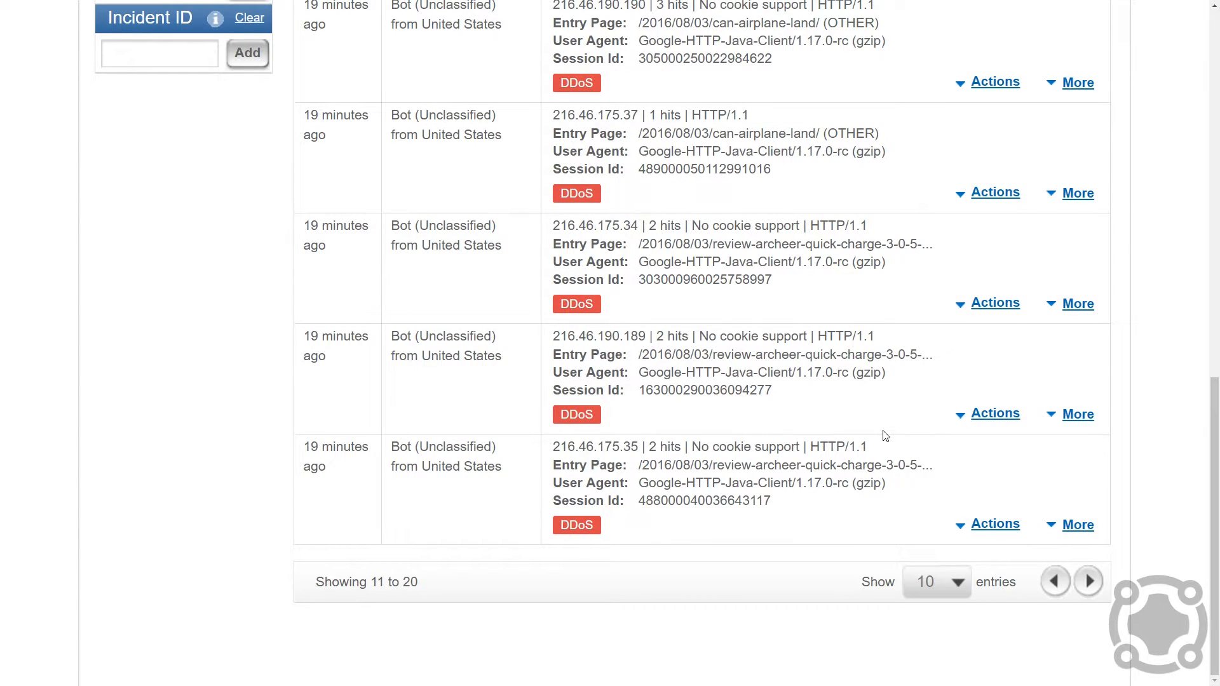
{"action": "scroll", "coordinate": [809, 334], "scroll_direction": "up", "scroll_amount": 6}
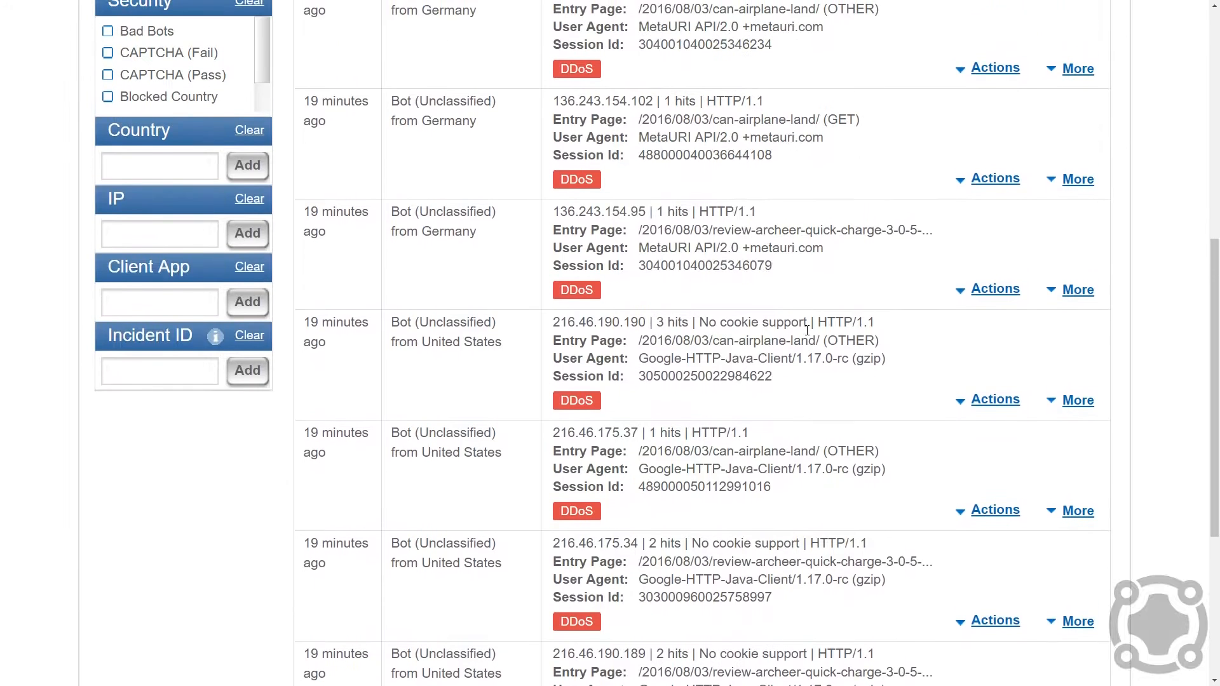
{"action": "scroll", "coordinate": [799, 326], "scroll_direction": "up", "scroll_amount": 3}
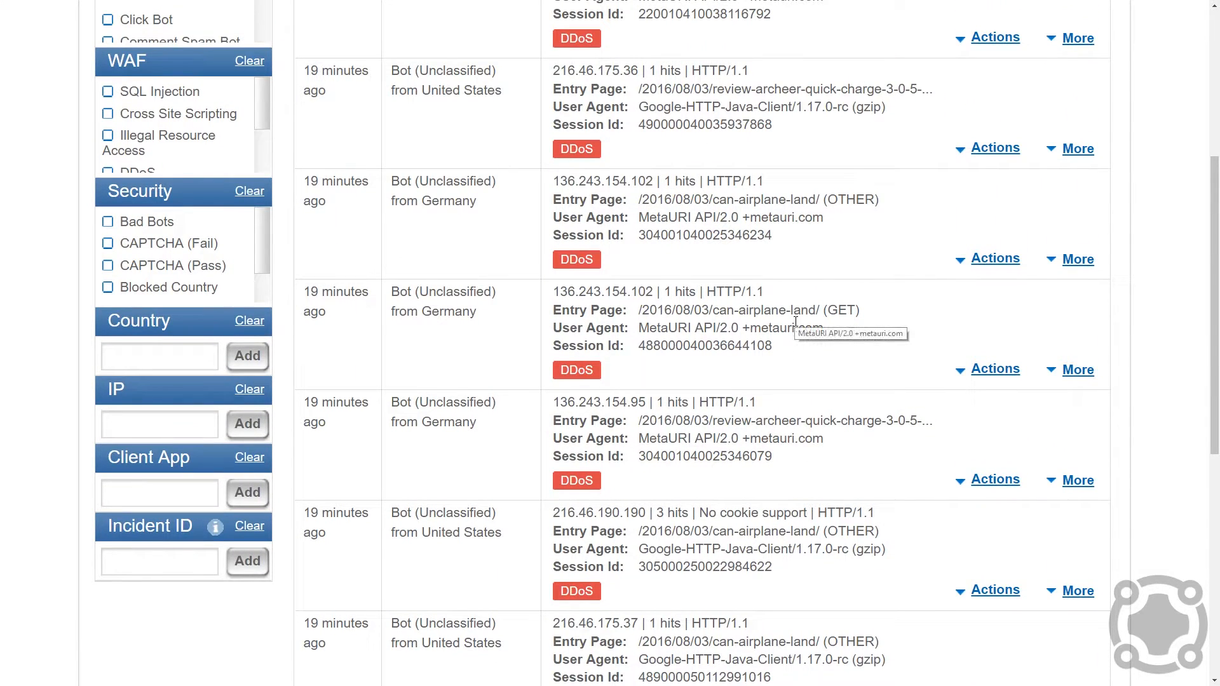
Step: Finish reviewing events 11 to 20, advance to the third page of events, and examine its DDoS and failed CAPTCHA entries
{"action": "scroll", "coordinate": [795, 322], "scroll_direction": "up", "scroll_amount": 2}
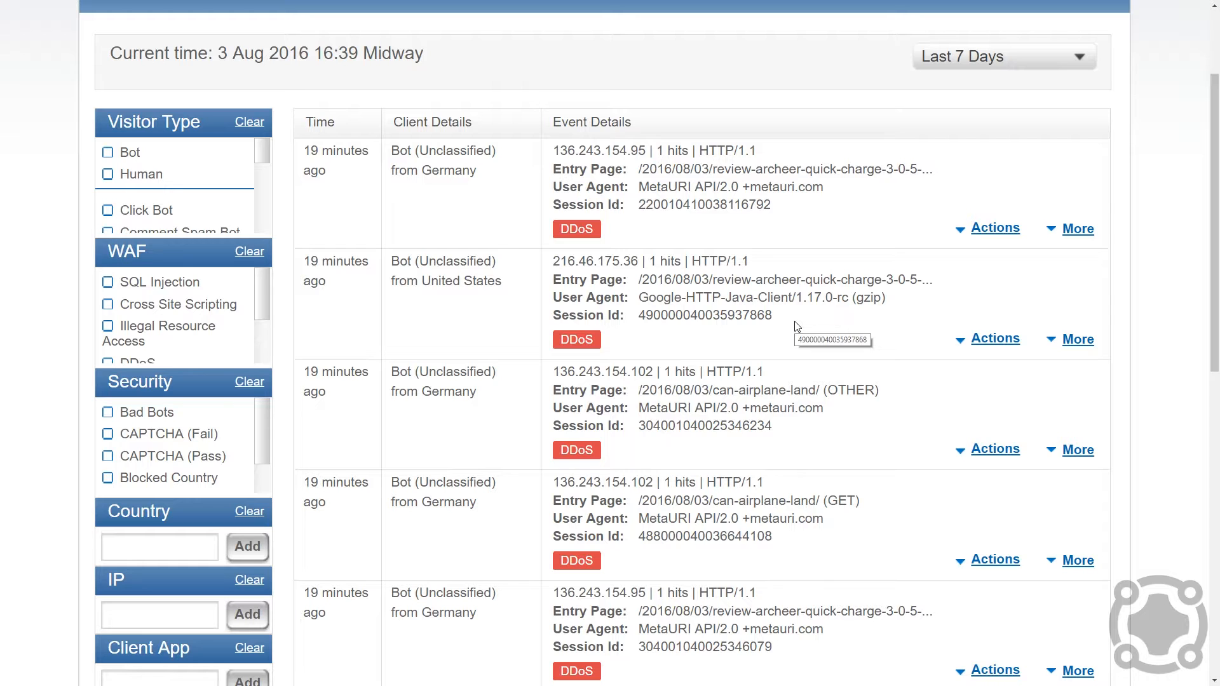
{"action": "scroll", "coordinate": [794, 327], "scroll_direction": "down", "scroll_amount": 10}
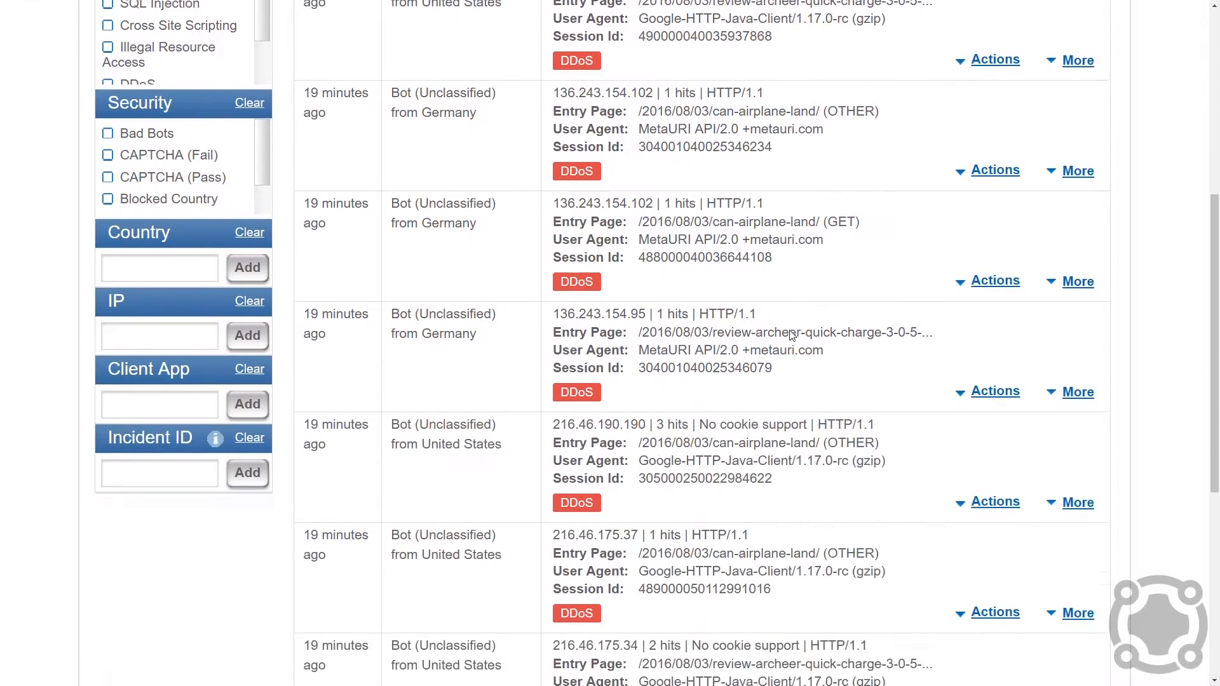
{"action": "left_click", "coordinate": [996, 526]}
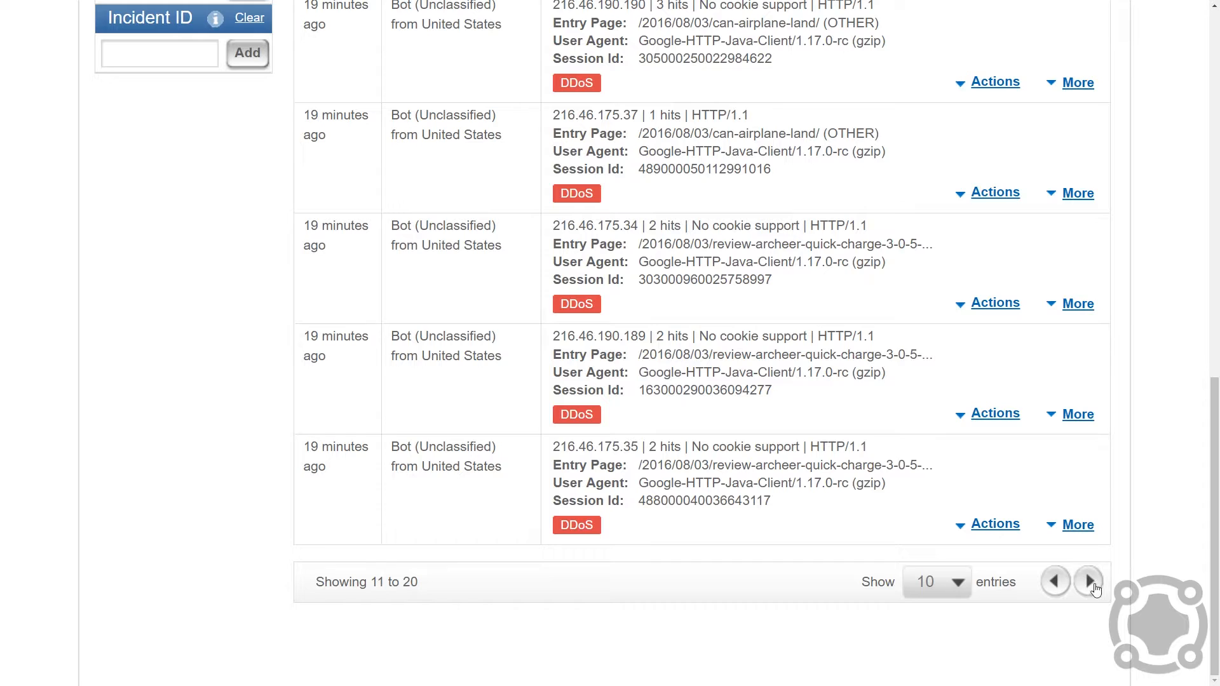
{"action": "left_click", "coordinate": [1089, 582]}
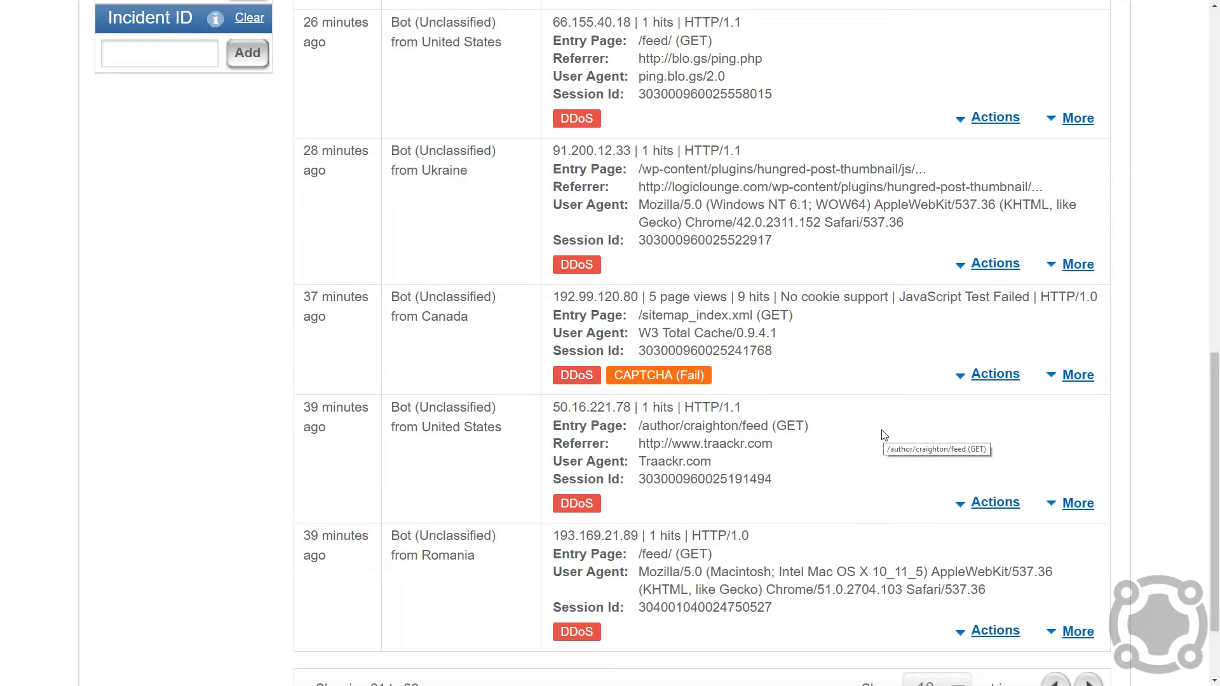
{"action": "scroll", "coordinate": [883, 432], "scroll_direction": "up", "scroll_amount": 5}
{"action": "scroll", "coordinate": [867, 418], "scroll_direction": "up", "scroll_amount": 6}
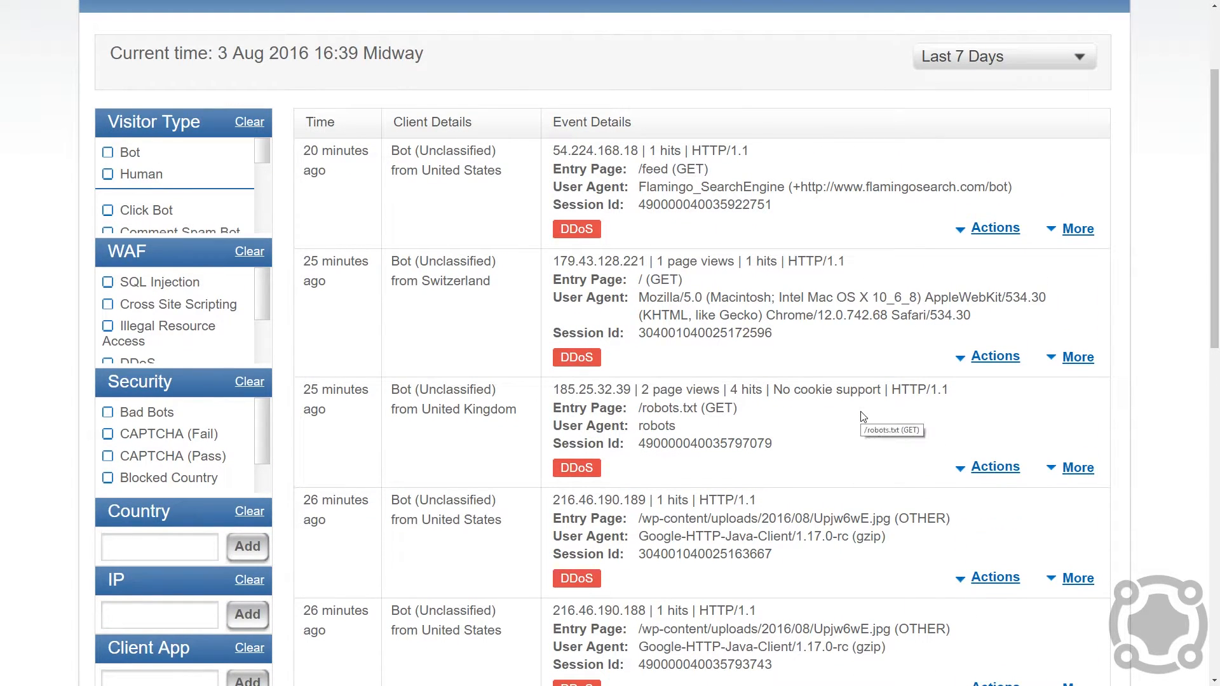
Step: Show the site's security settings and examine the bot access control, blocked sources and whitelist options
{"action": "scroll", "coordinate": [863, 416], "scroll_direction": "up", "scroll_amount": 3}
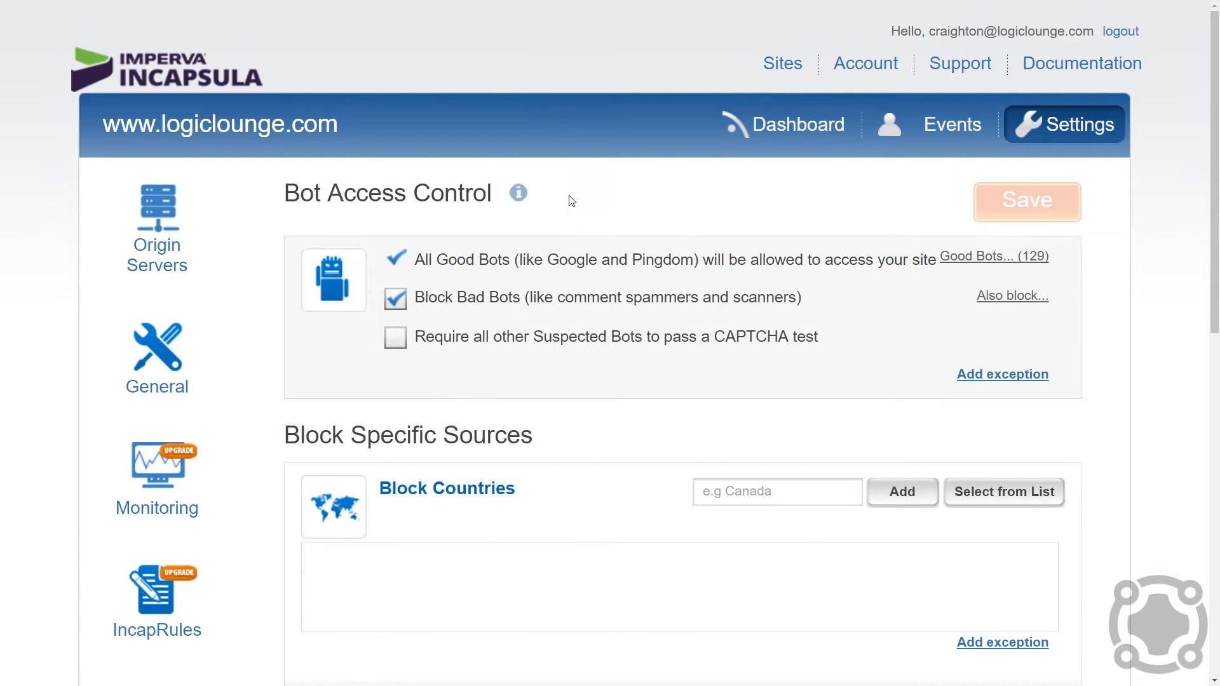
{"action": "scroll", "coordinate": [665, 328], "scroll_direction": "down", "scroll_amount": 1}
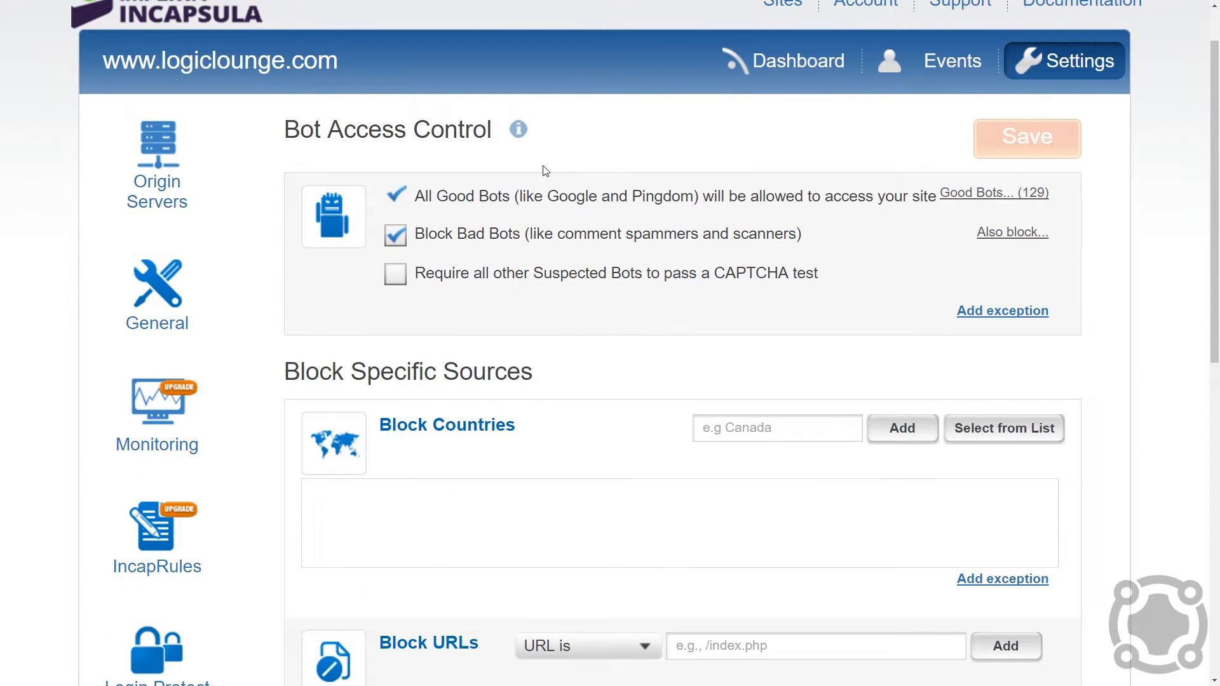
{"action": "scroll", "coordinate": [385, 210], "scroll_direction": "down", "scroll_amount": 2}
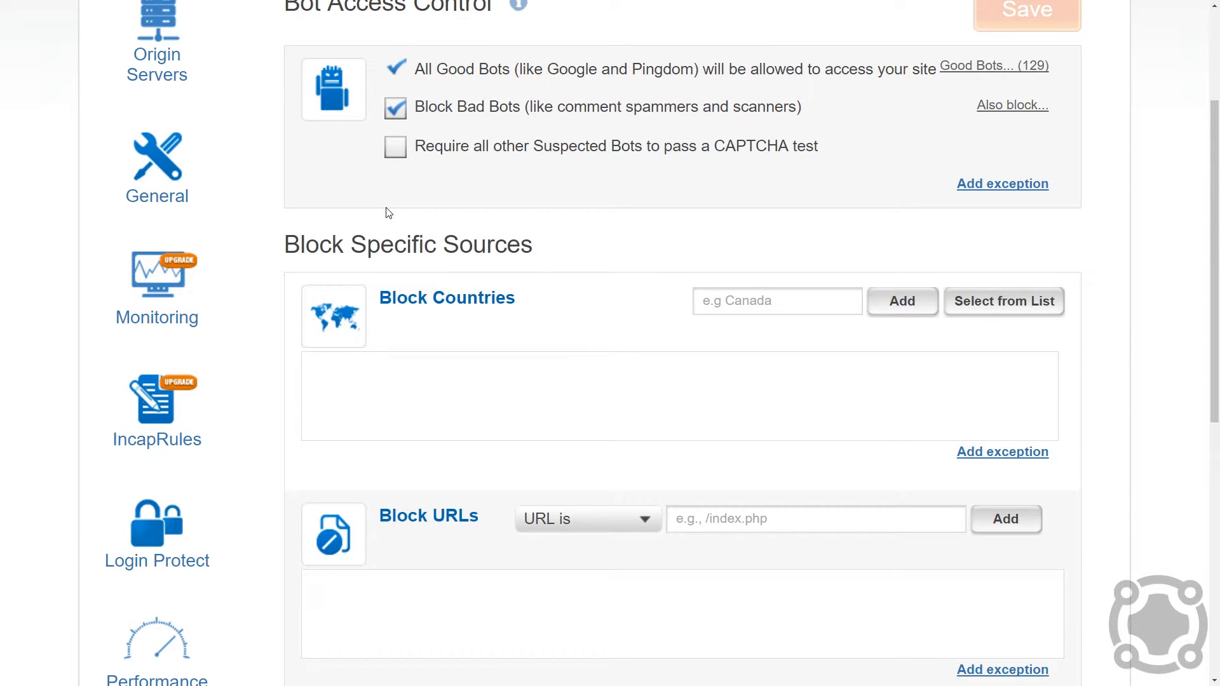
{"action": "scroll", "coordinate": [389, 213], "scroll_direction": "down", "scroll_amount": 8}
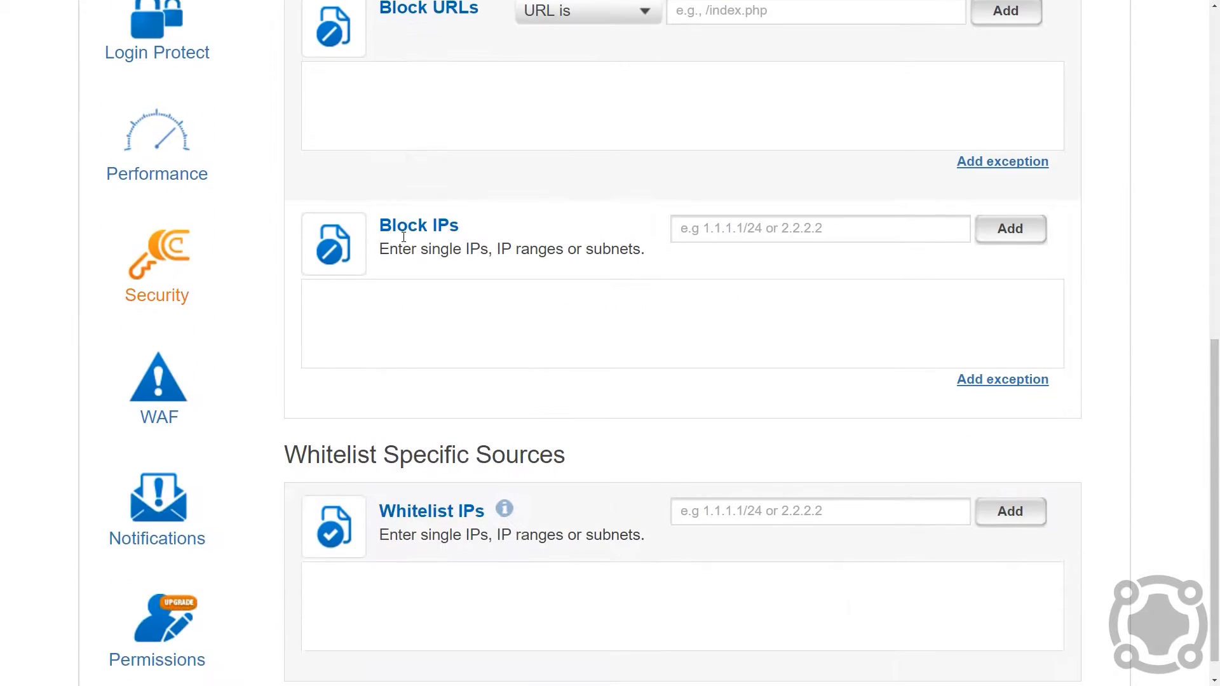
{"action": "scroll", "coordinate": [404, 239], "scroll_direction": "down", "scroll_amount": 1}
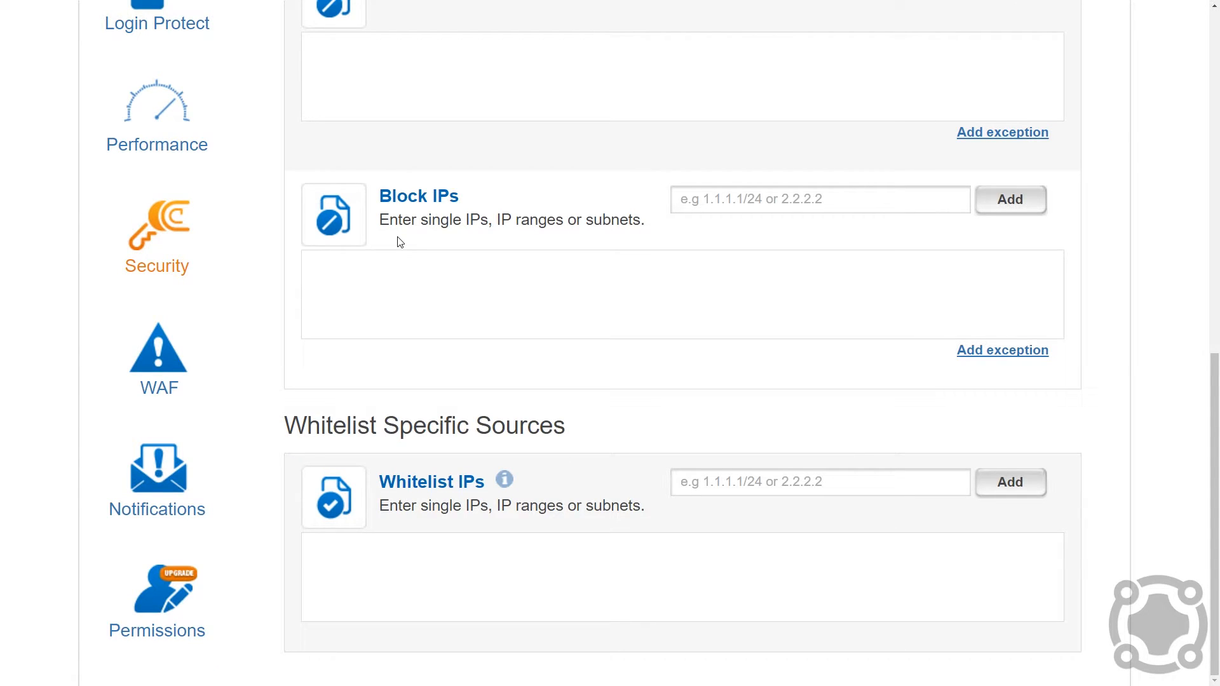
Step: Show the Login Protect setup and examine its protected pages, authentication methods and authorized users
{"action": "scroll", "coordinate": [357, 261], "scroll_direction": "up", "scroll_amount": 3}
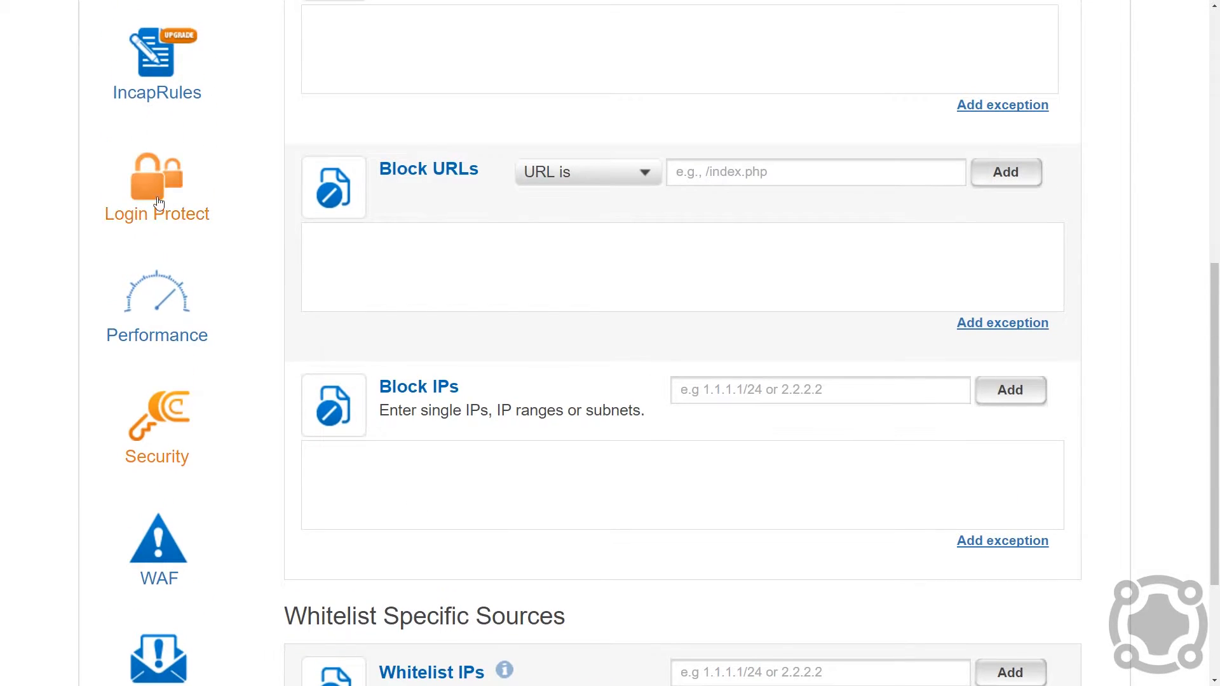
{"action": "left_click", "coordinate": [144, 184]}
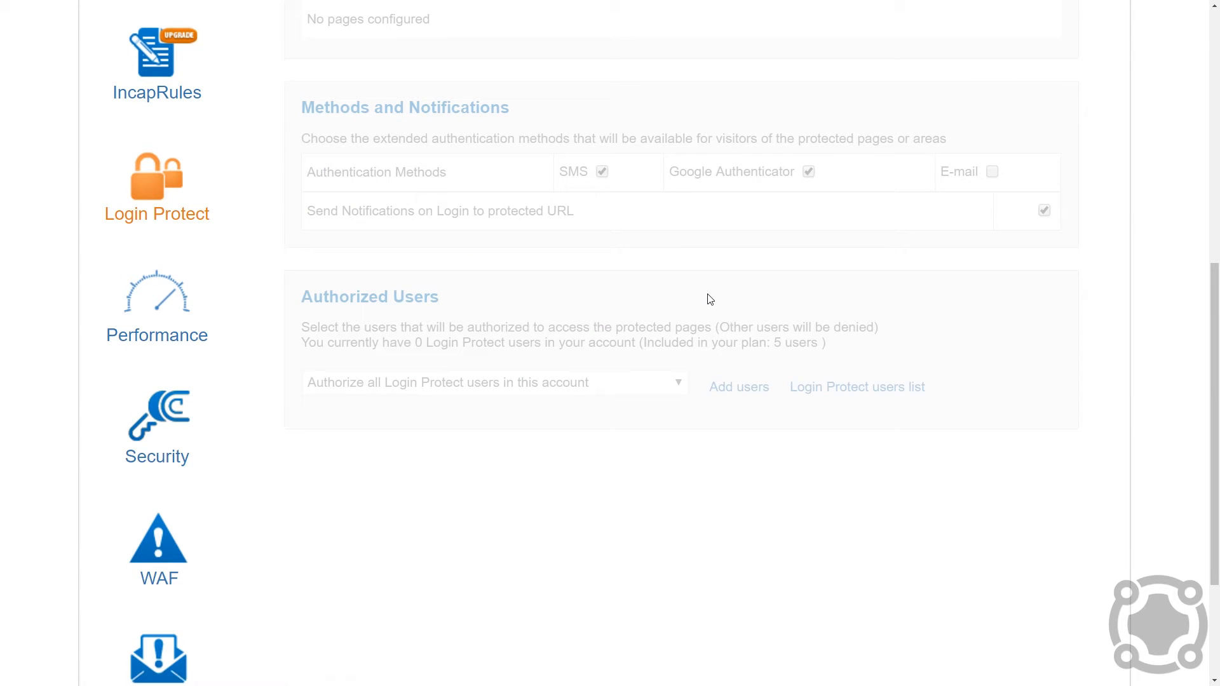
{"action": "scroll", "coordinate": [705, 302], "scroll_direction": "up", "scroll_amount": 7}
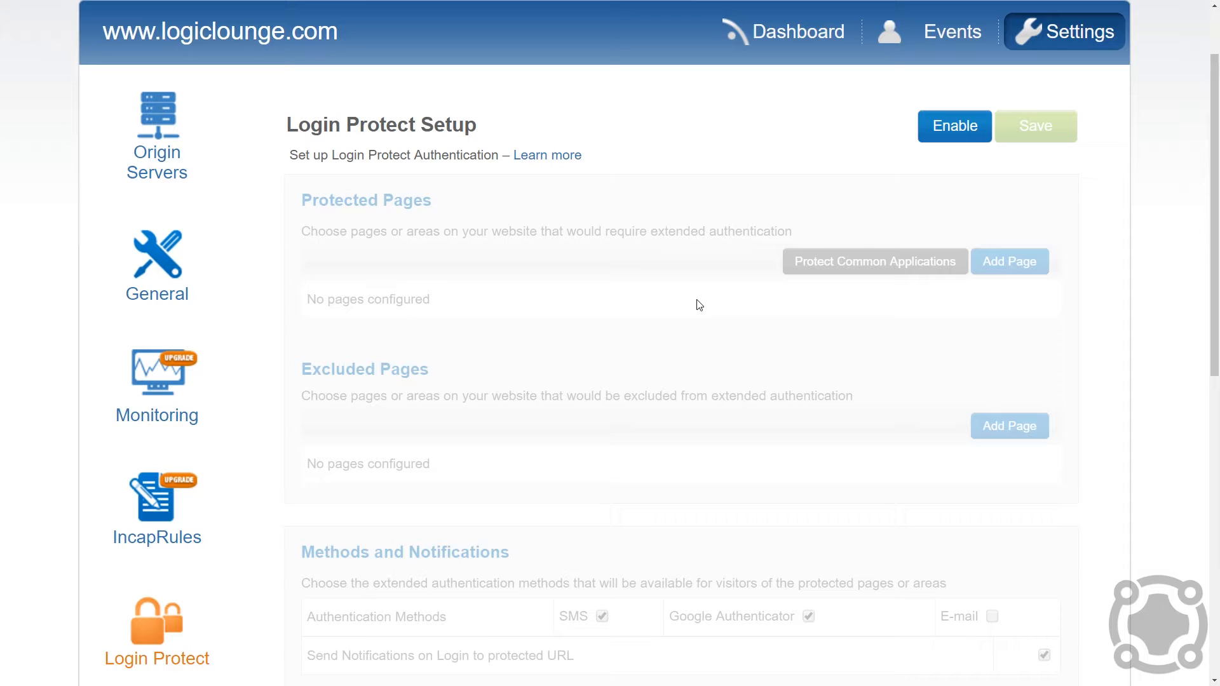
Step: Show the site's general settings and examine the SSL support, HTTP/2, redirection, web seal and request header options
{"action": "left_click", "coordinate": [168, 274]}
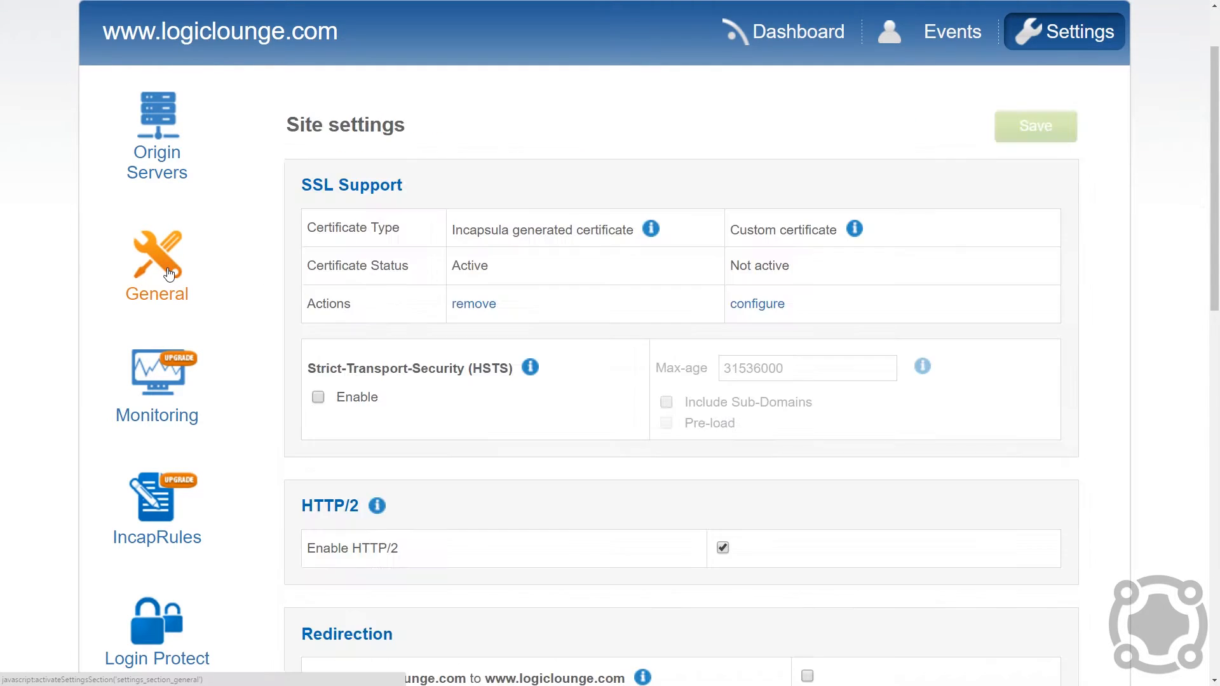
{"action": "scroll", "coordinate": [375, 305], "scroll_direction": "down", "scroll_amount": 2}
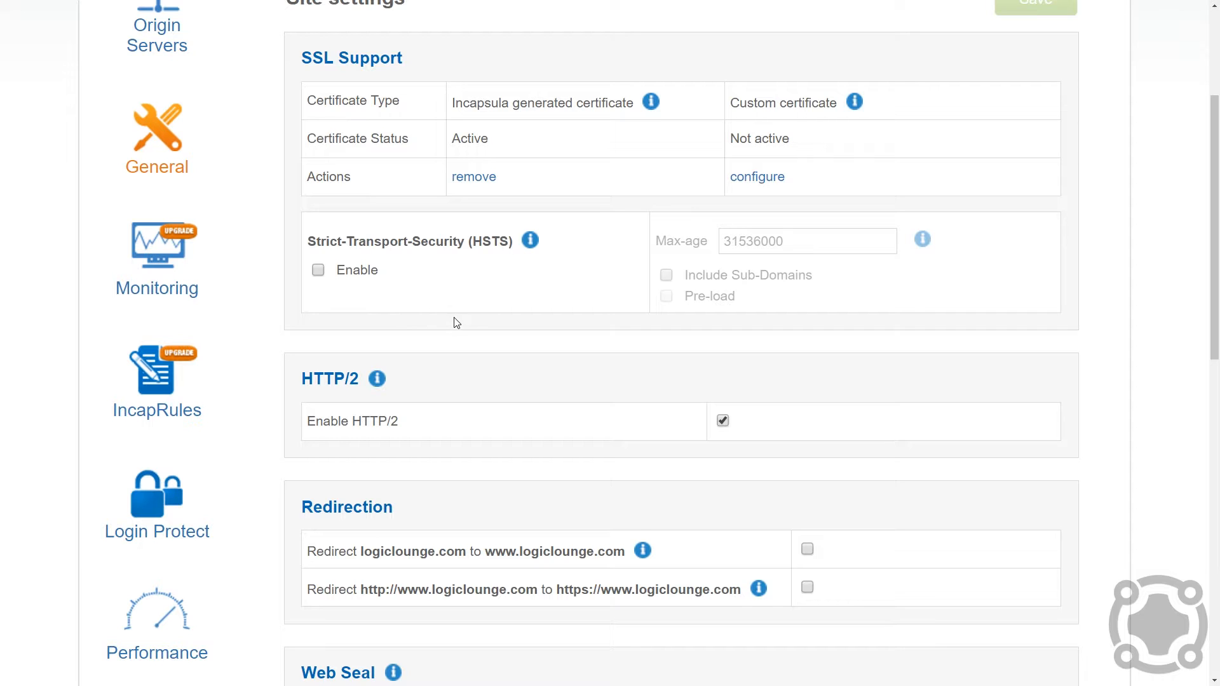
{"action": "scroll", "coordinate": [455, 321], "scroll_direction": "down", "scroll_amount": 3}
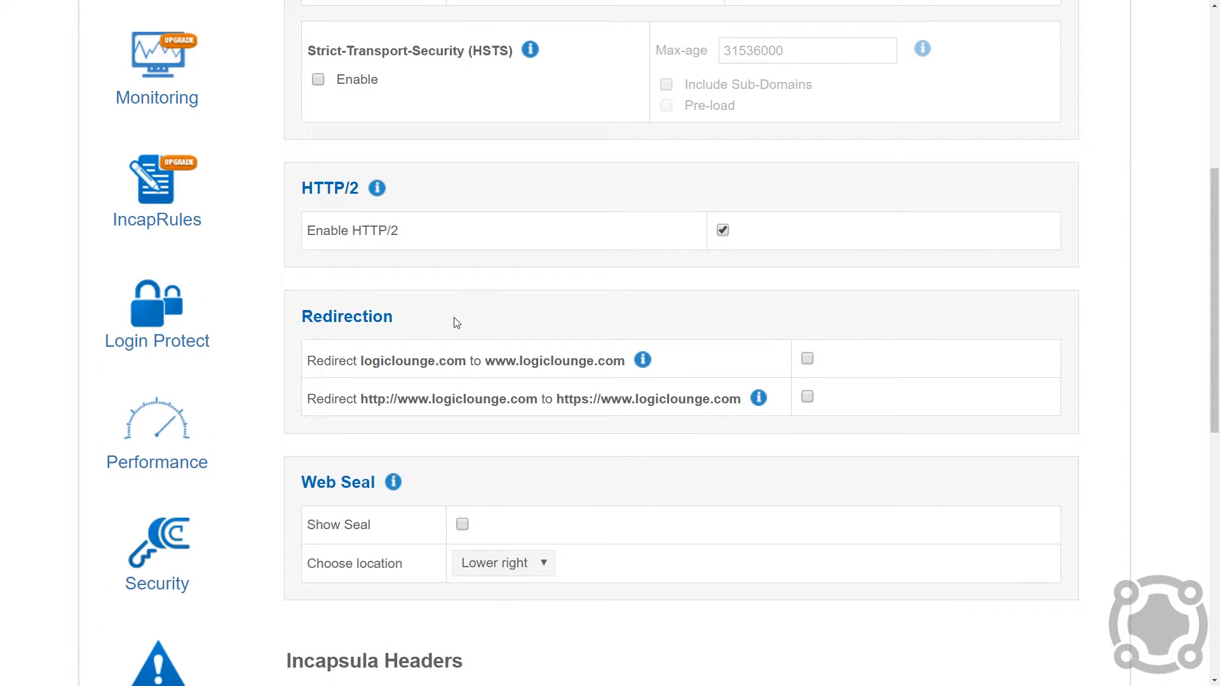
{"action": "scroll", "coordinate": [469, 323], "scroll_direction": "down", "scroll_amount": 2}
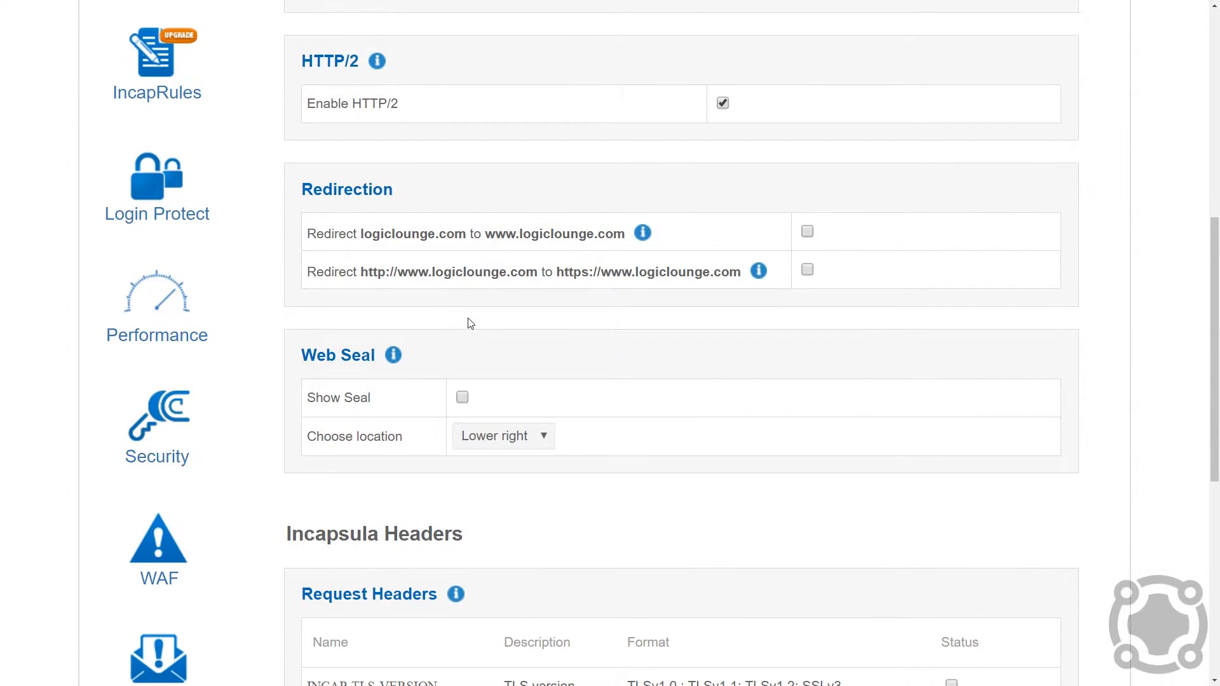
{"action": "scroll", "coordinate": [469, 324], "scroll_direction": "down", "scroll_amount": 1}
{"action": "scroll", "coordinate": [470, 324], "scroll_direction": "down", "scroll_amount": 3}
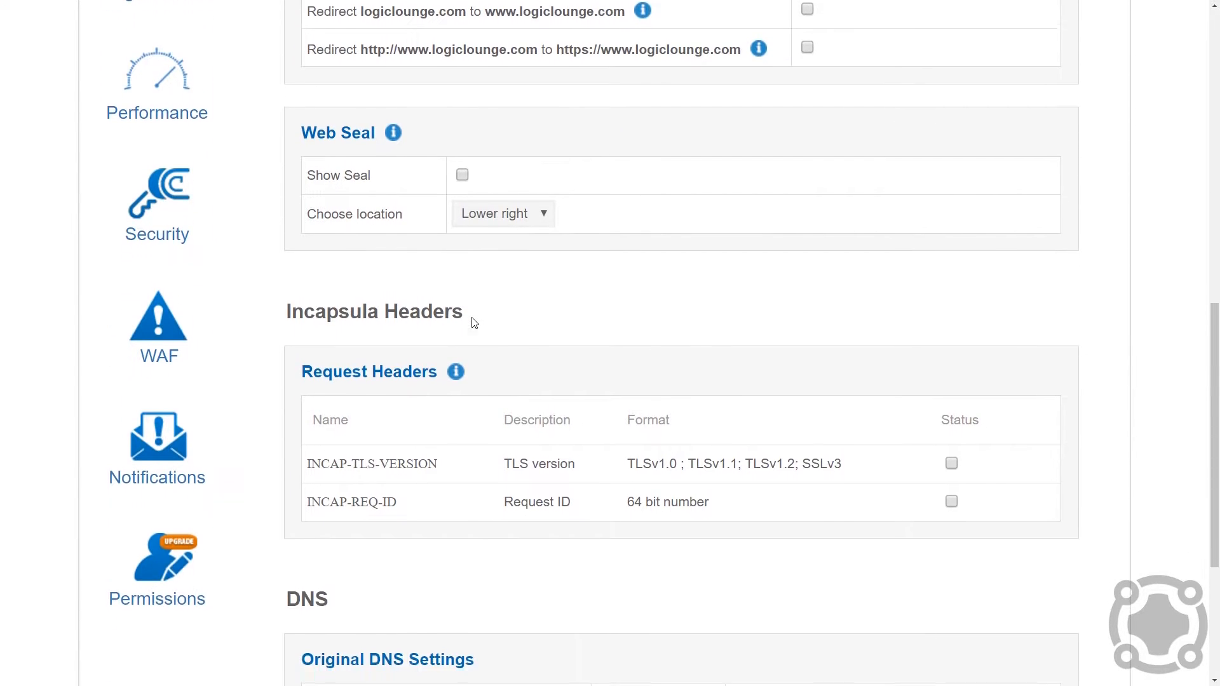
Step: Show the WAF threat settings and the IncapRules section of the site's settings
{"action": "left_click", "coordinate": [147, 328]}
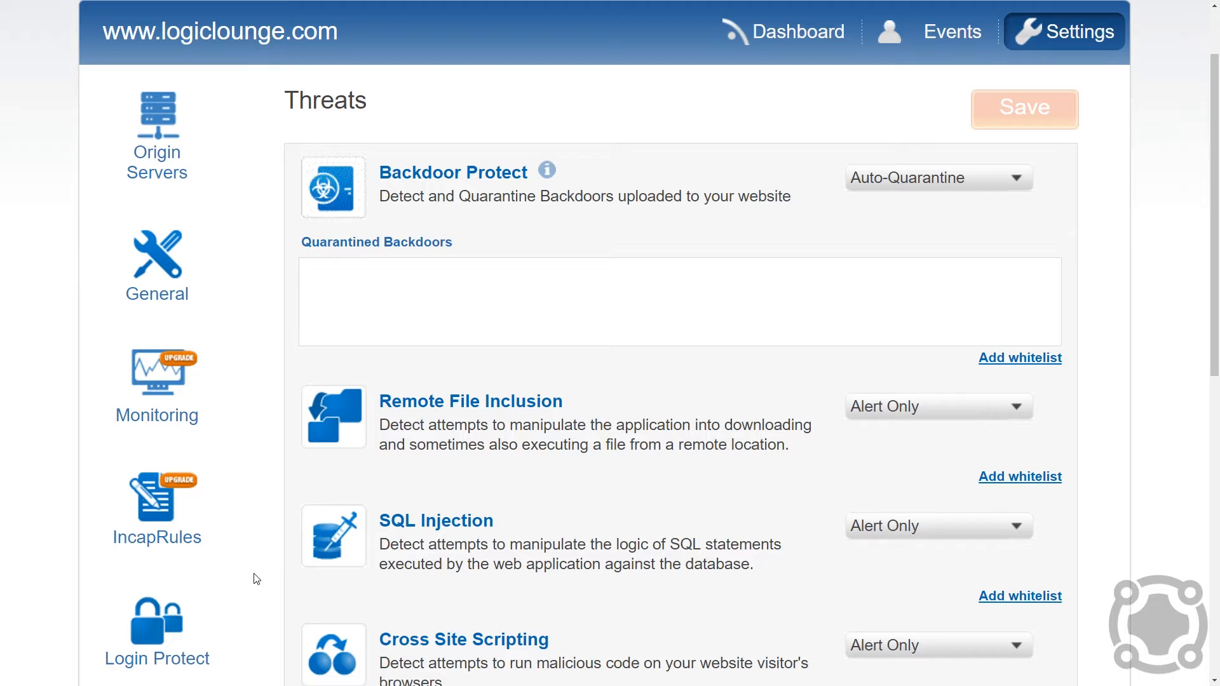
{"action": "left_click", "coordinate": [150, 512]}
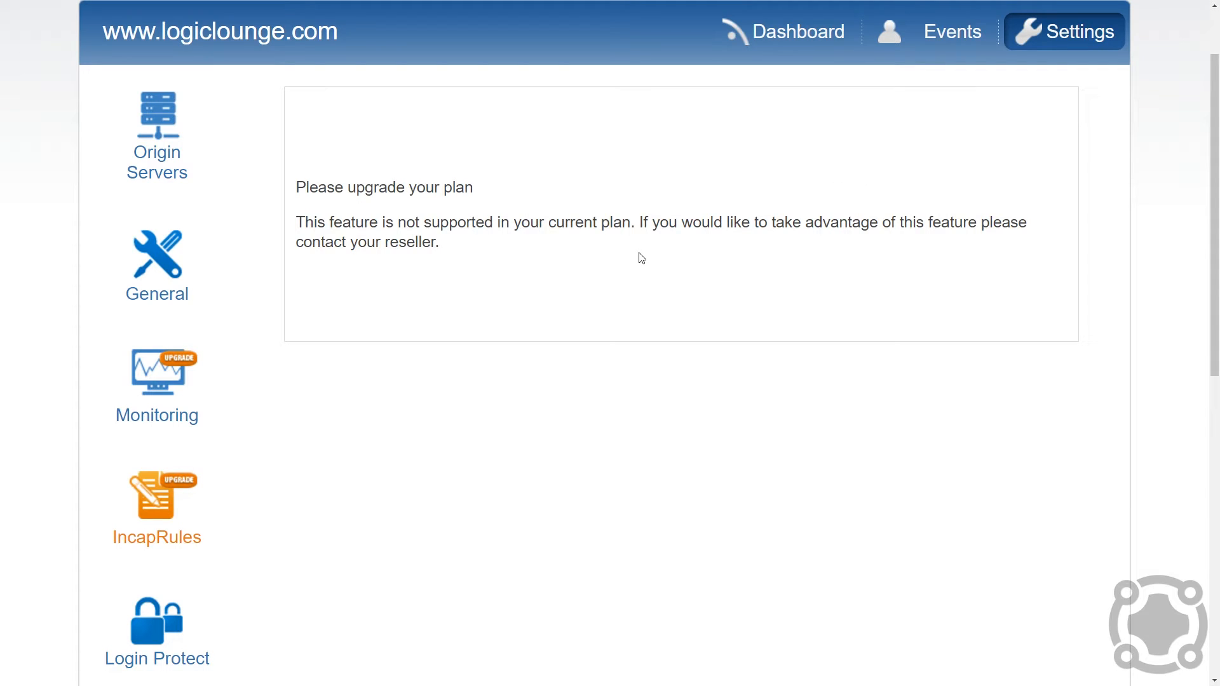
{"action": "scroll", "coordinate": [640, 257], "scroll_direction": "up", "scroll_amount": 2}
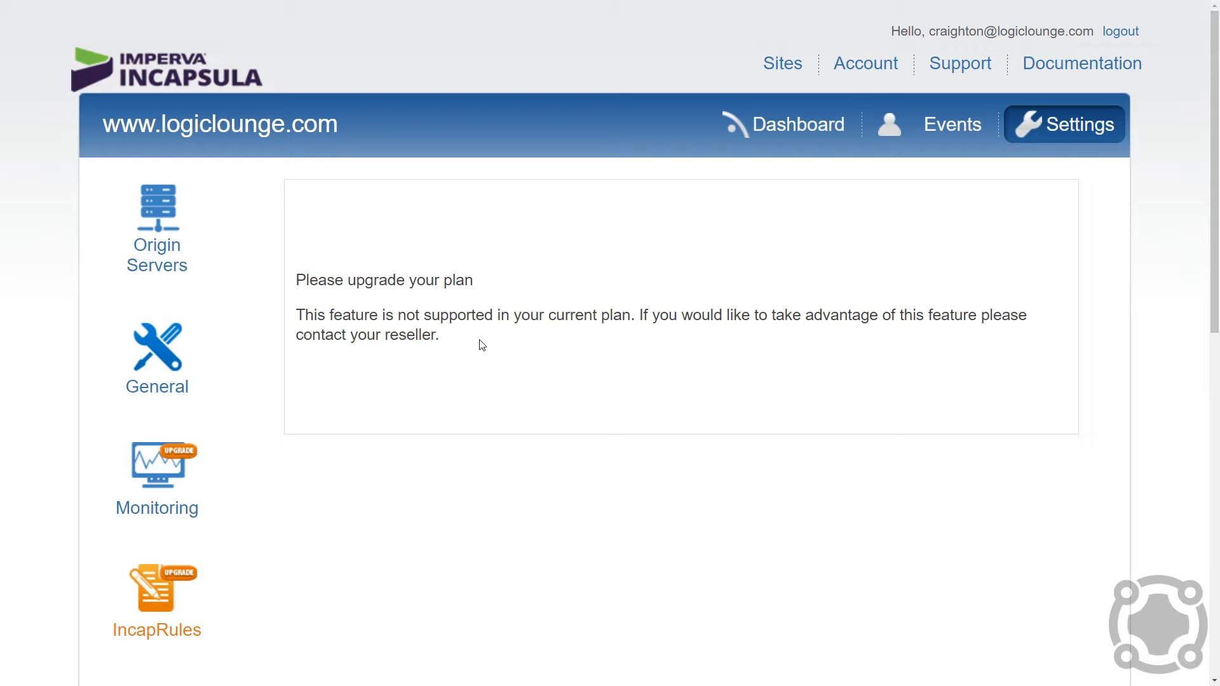
{"action": "scroll", "coordinate": [482, 345], "scroll_direction": "down", "scroll_amount": 2}
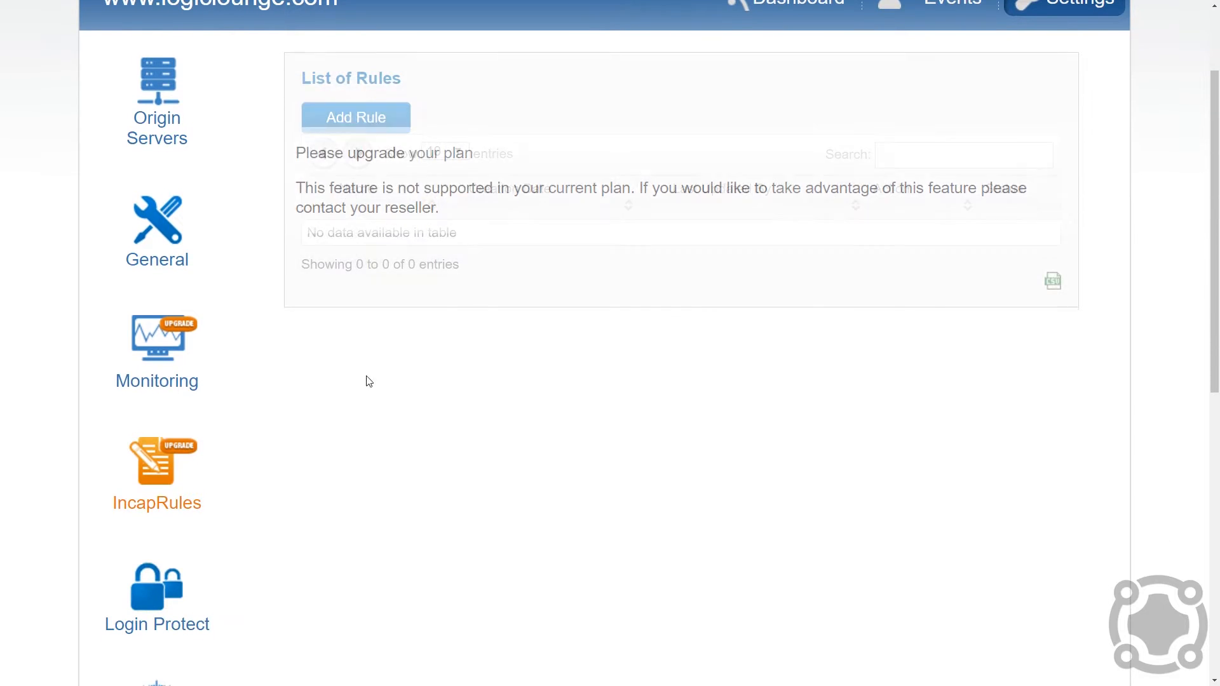
Step: Show the site's monitoring settings and examine the failure thresholds, down/up verification and e-mail alert options
{"action": "left_click", "coordinate": [93, 340]}
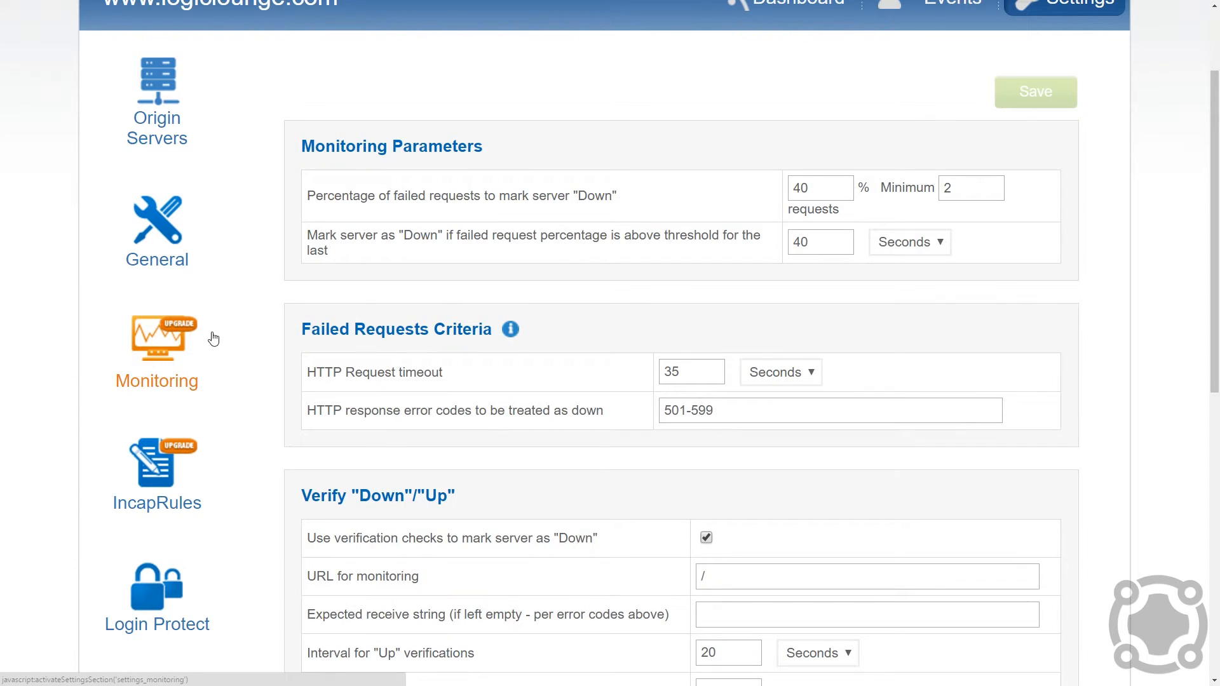
{"action": "scroll", "coordinate": [237, 340], "scroll_direction": "down", "scroll_amount": 2}
{"action": "mouse_move", "coordinate": [513, 371]}
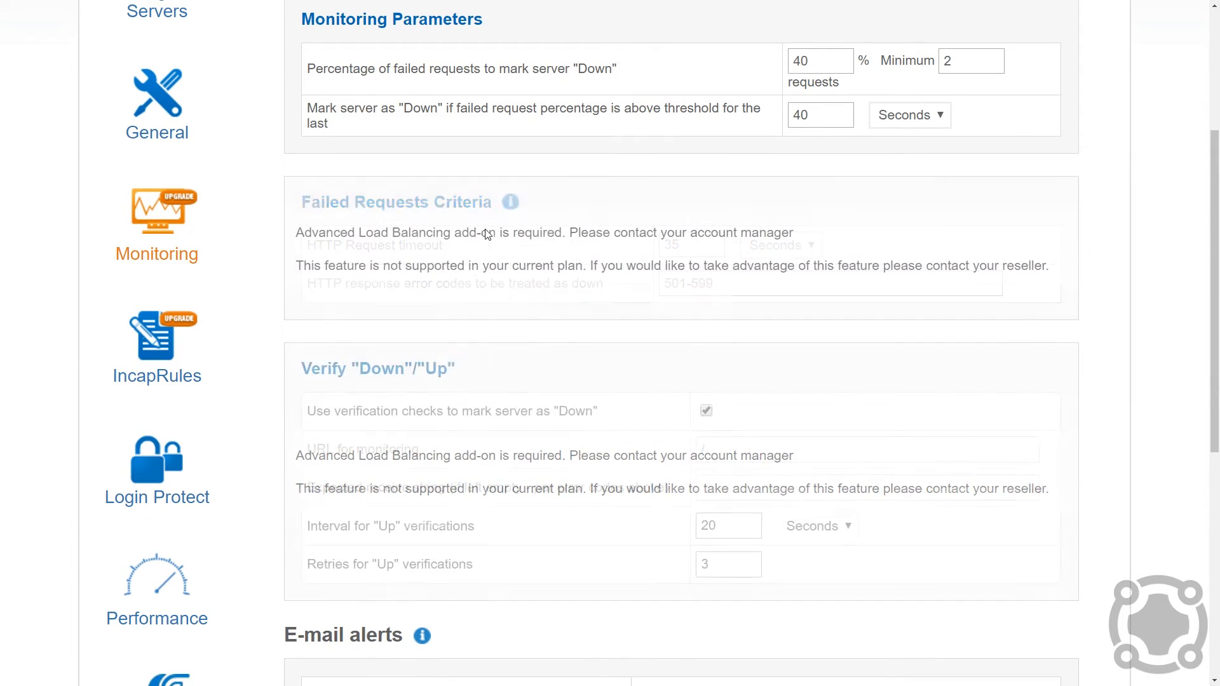
{"action": "scroll", "coordinate": [254, 432], "scroll_direction": "down", "scroll_amount": 5}
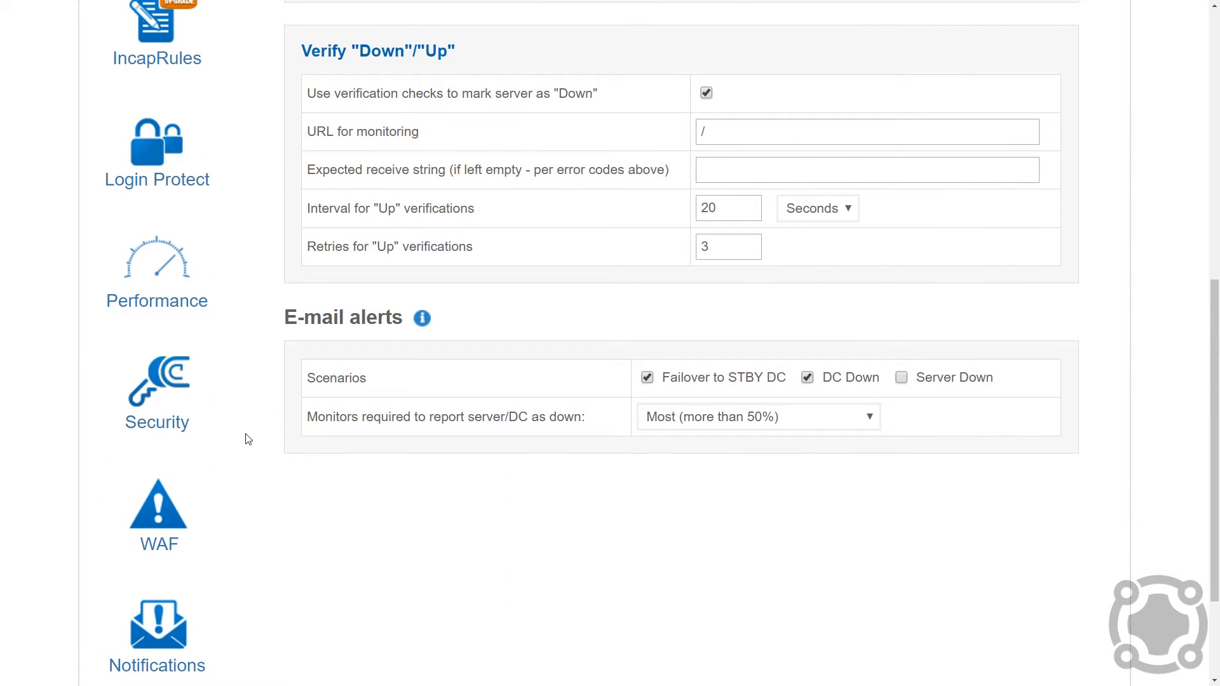
Step: Show the site's performance settings and examine the caching mode, caching rules, content optimization, advanced settings and cache headers
{"action": "left_click", "coordinate": [132, 304]}
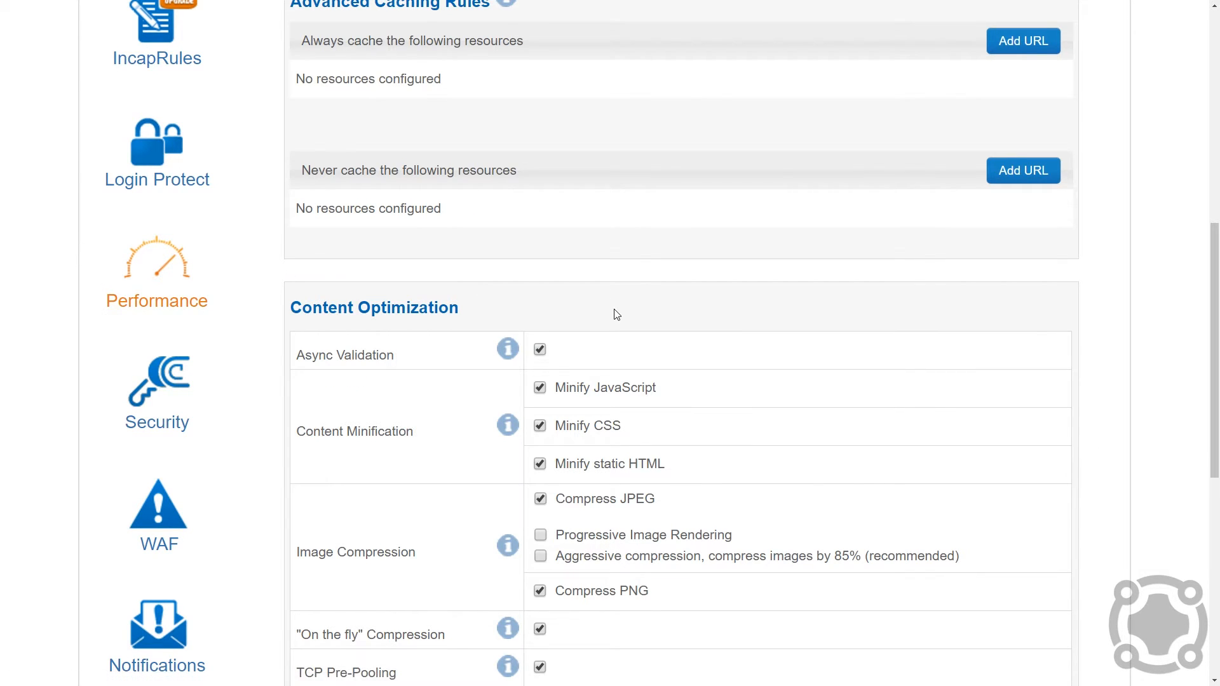
{"action": "scroll", "coordinate": [616, 316], "scroll_direction": "up", "scroll_amount": 3}
{"action": "scroll", "coordinate": [615, 316], "scroll_direction": "up", "scroll_amount": 4}
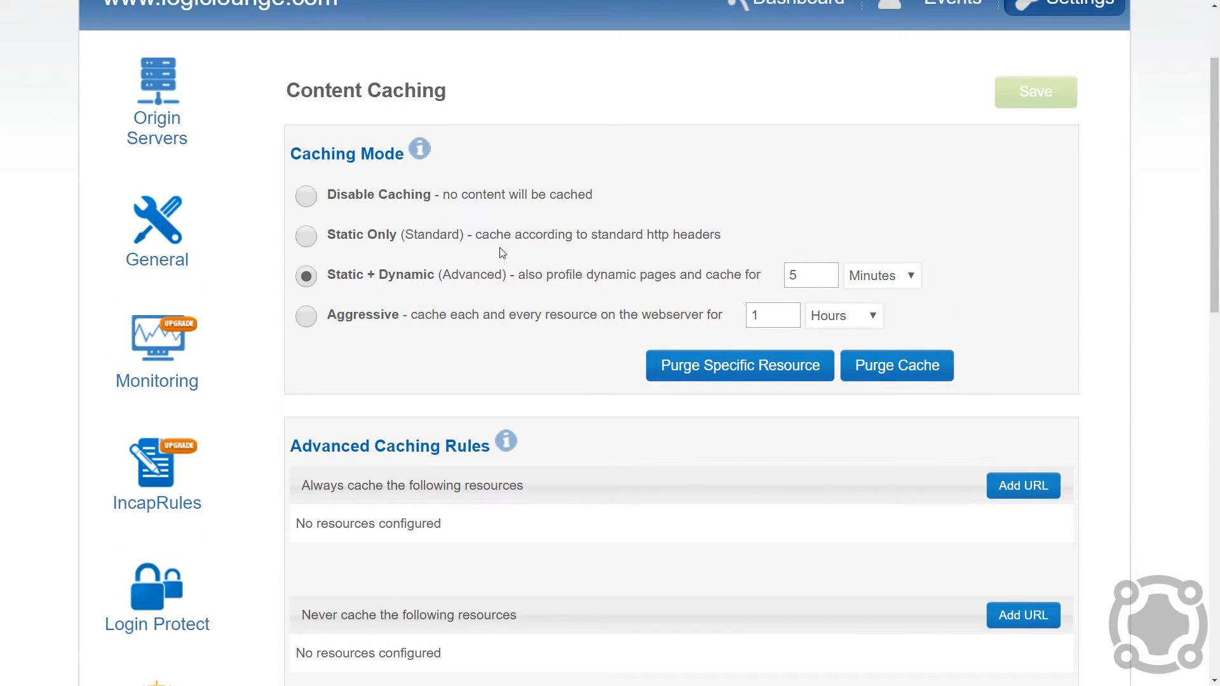
{"action": "scroll", "coordinate": [503, 251], "scroll_direction": "down", "scroll_amount": 1}
{"action": "scroll", "coordinate": [503, 242], "scroll_direction": "down", "scroll_amount": 1}
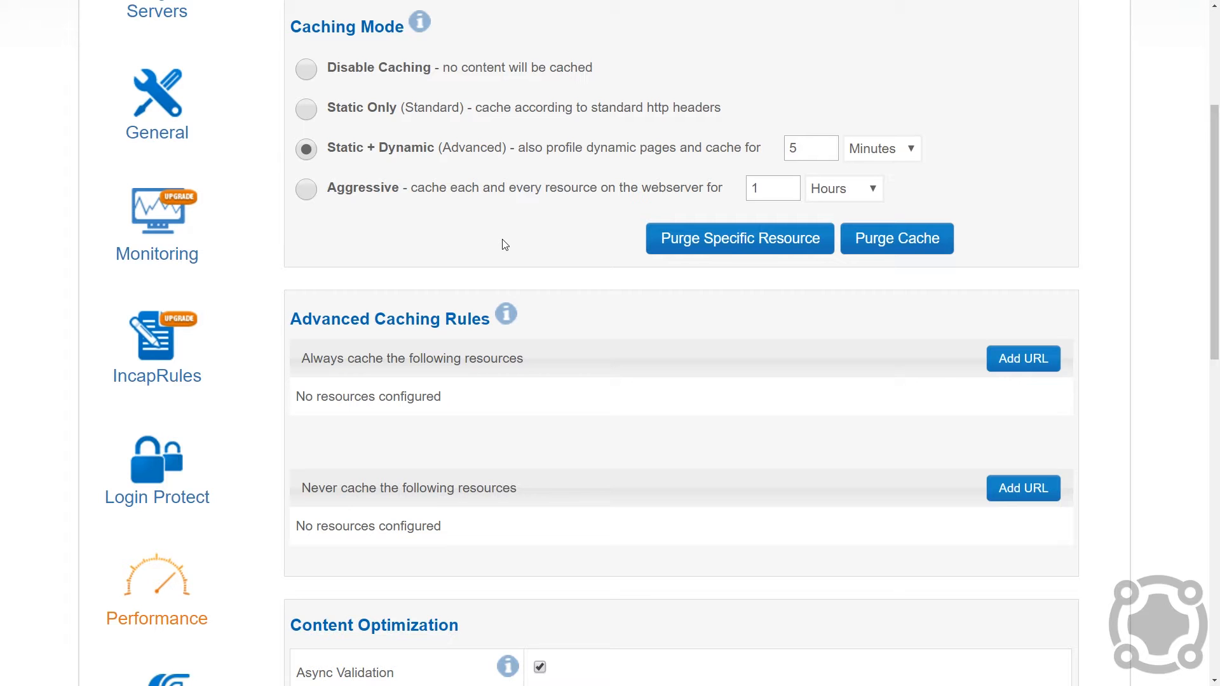
{"action": "scroll", "coordinate": [517, 322], "scroll_direction": "down", "scroll_amount": 4}
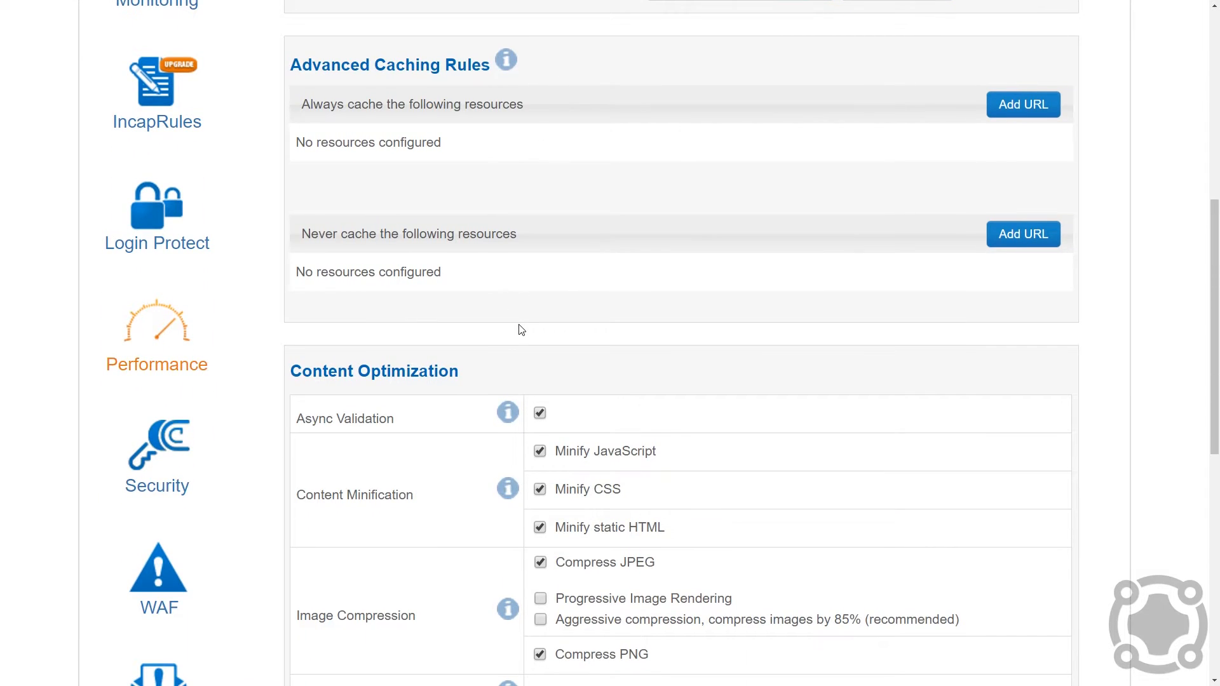
{"action": "scroll", "coordinate": [521, 330], "scroll_direction": "down", "scroll_amount": 3}
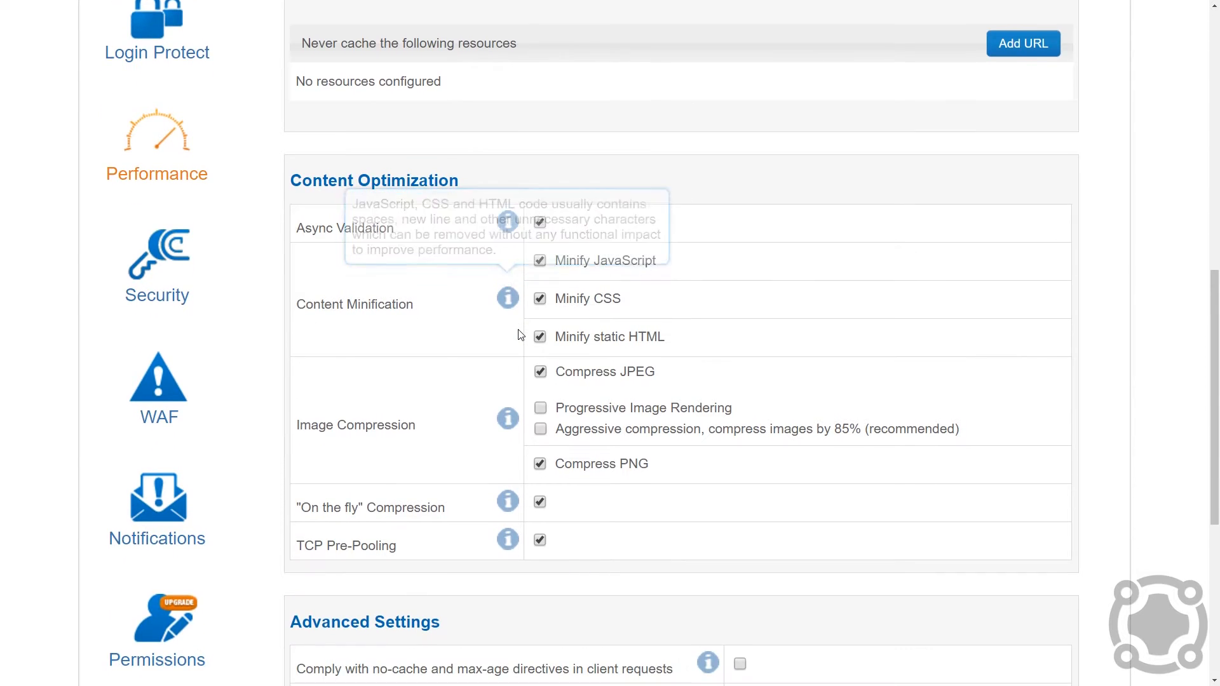
{"action": "scroll", "coordinate": [520, 335], "scroll_direction": "down", "scroll_amount": 5}
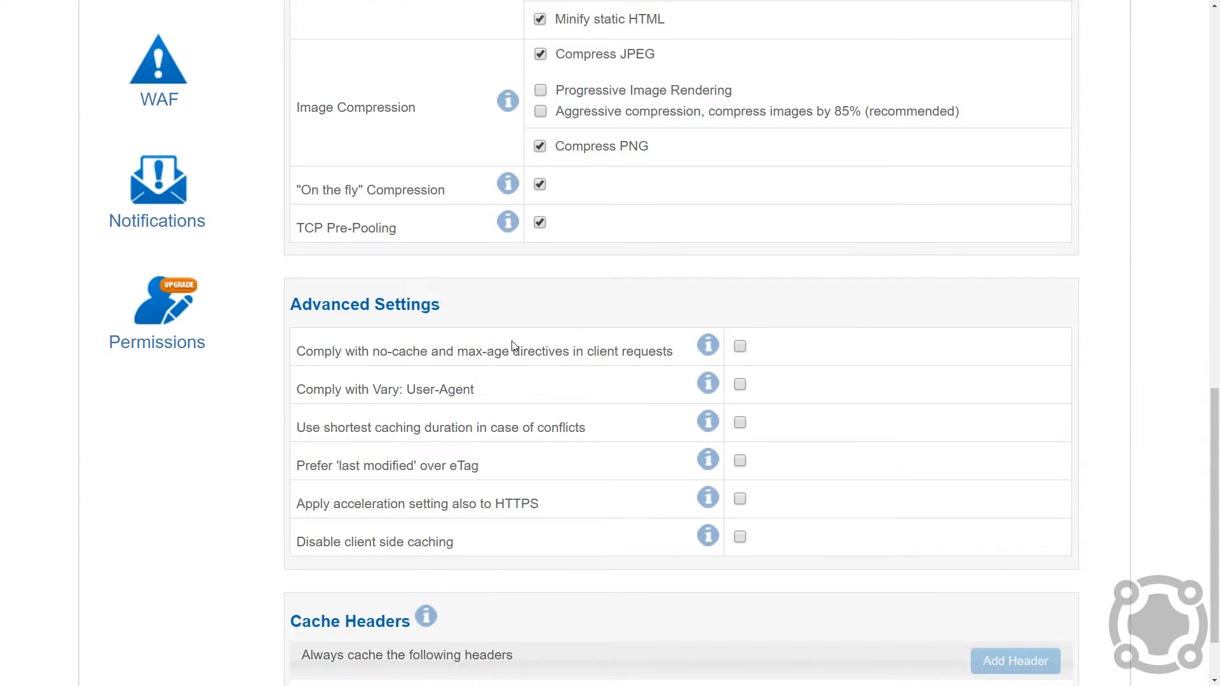
{"action": "scroll", "coordinate": [516, 344], "scroll_direction": "down", "scroll_amount": 1}
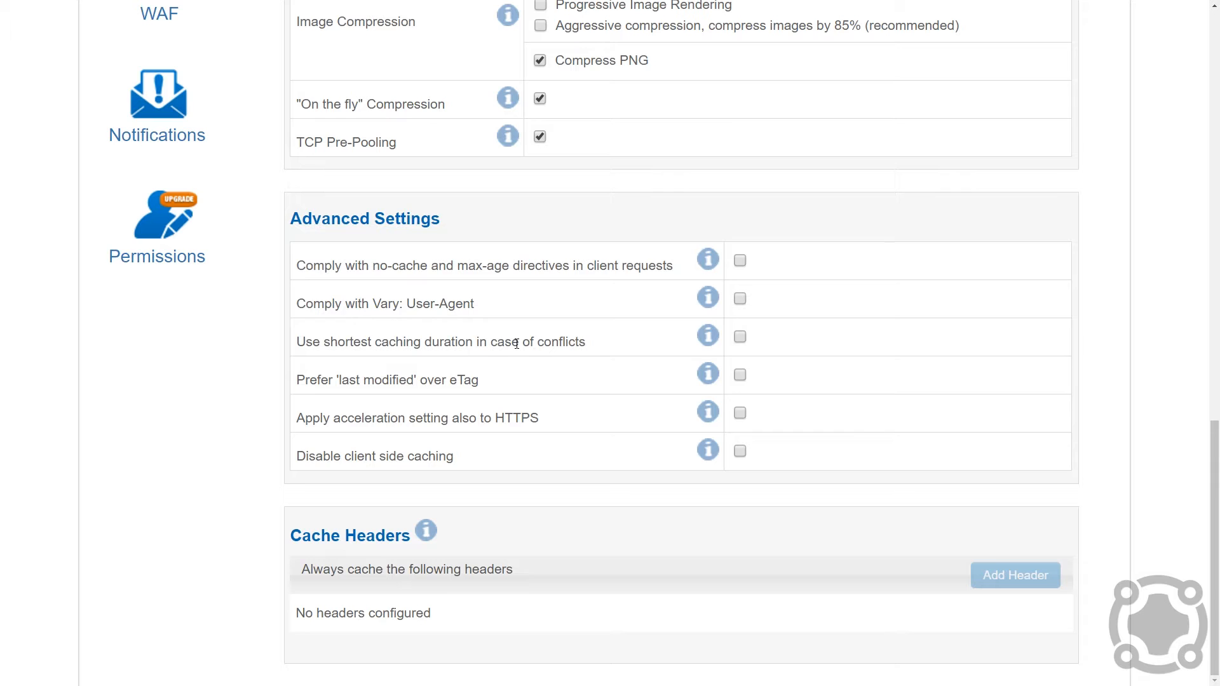
{"action": "scroll", "coordinate": [464, 323], "scroll_direction": "up", "scroll_amount": 3}
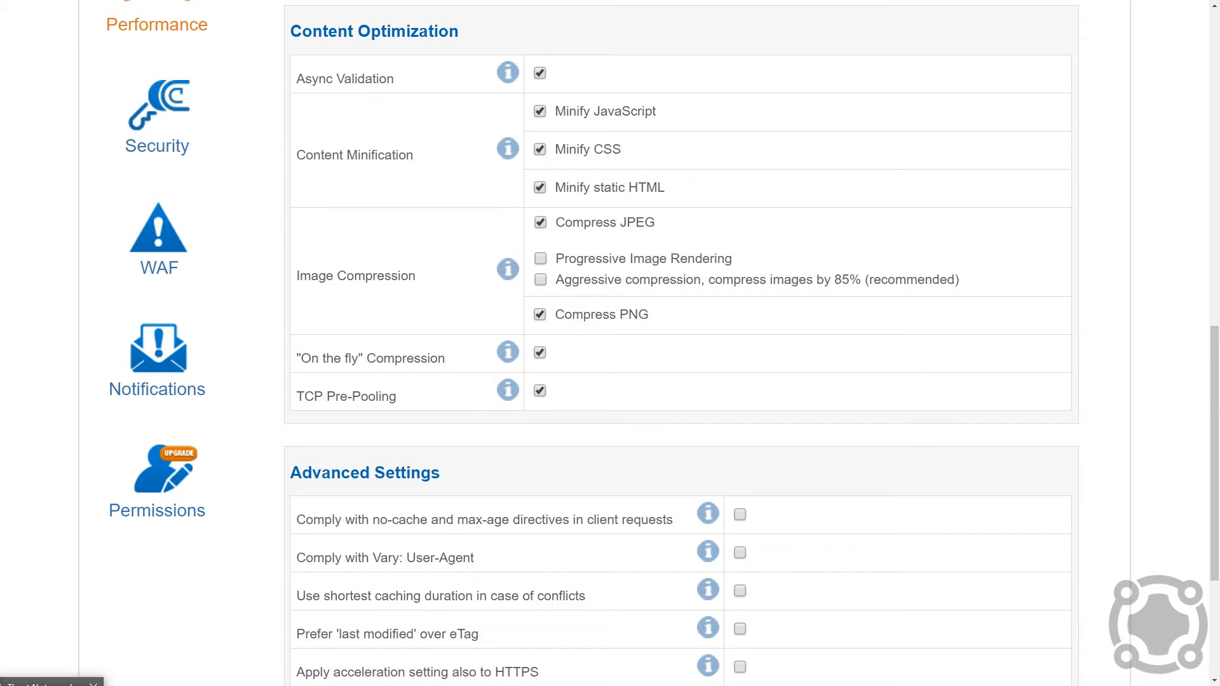
{"action": "key", "text": "alt+Tab"}
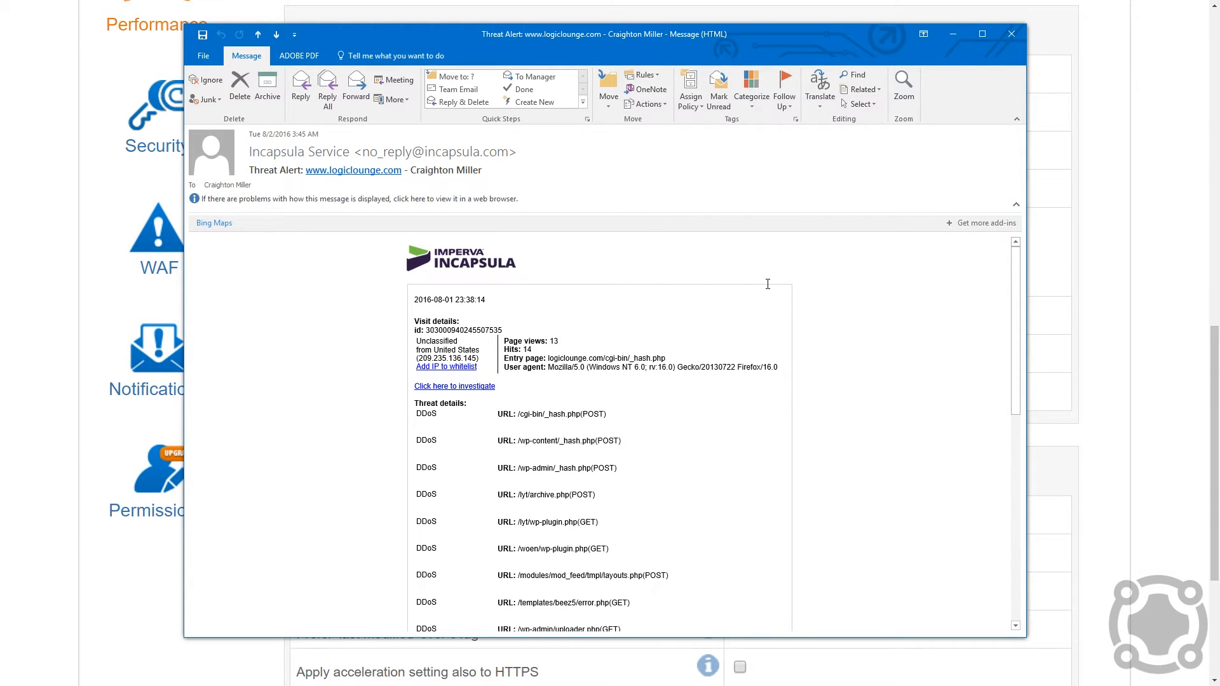
{"action": "scroll", "coordinate": [767, 284], "scroll_direction": "down", "scroll_amount": 4}
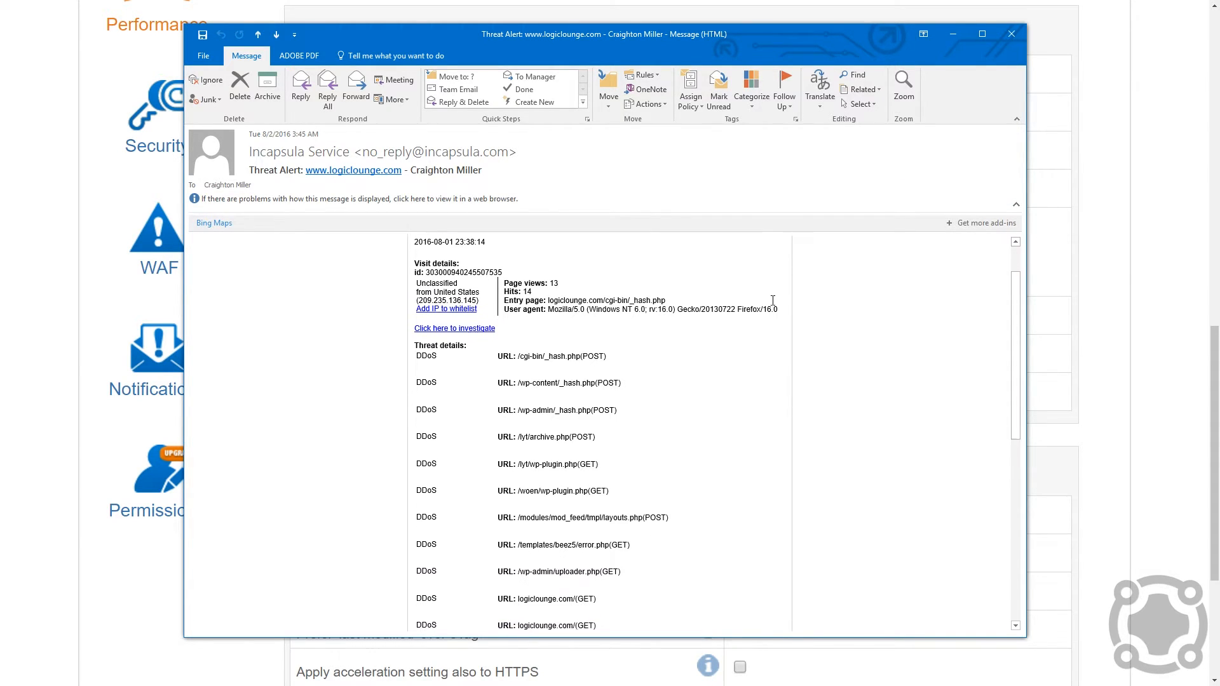
Step: Review the alert's visit details and highlight the /lyt/archive.php, /wp-admin/_hash.php and /wp-content/_hash.php URLs among its DDoS entries
{"action": "scroll", "coordinate": [779, 297], "scroll_direction": "up", "scroll_amount": 1}
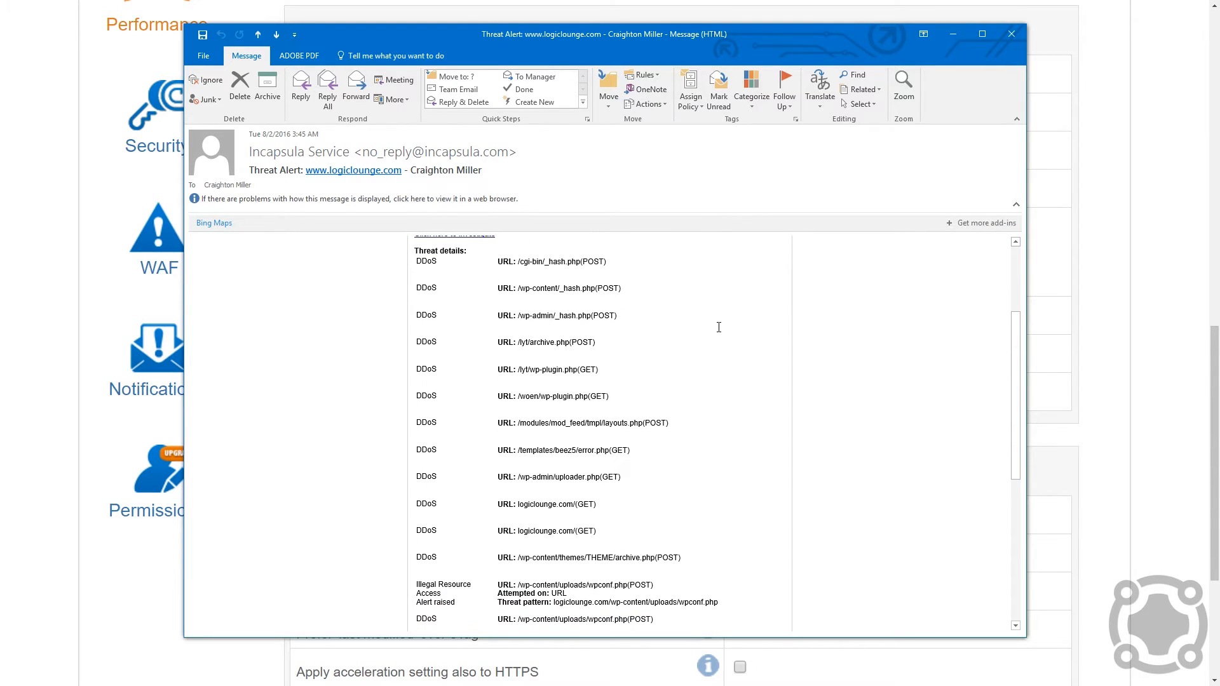
{"action": "scroll", "coordinate": [642, 353], "scroll_direction": "up", "scroll_amount": 4}
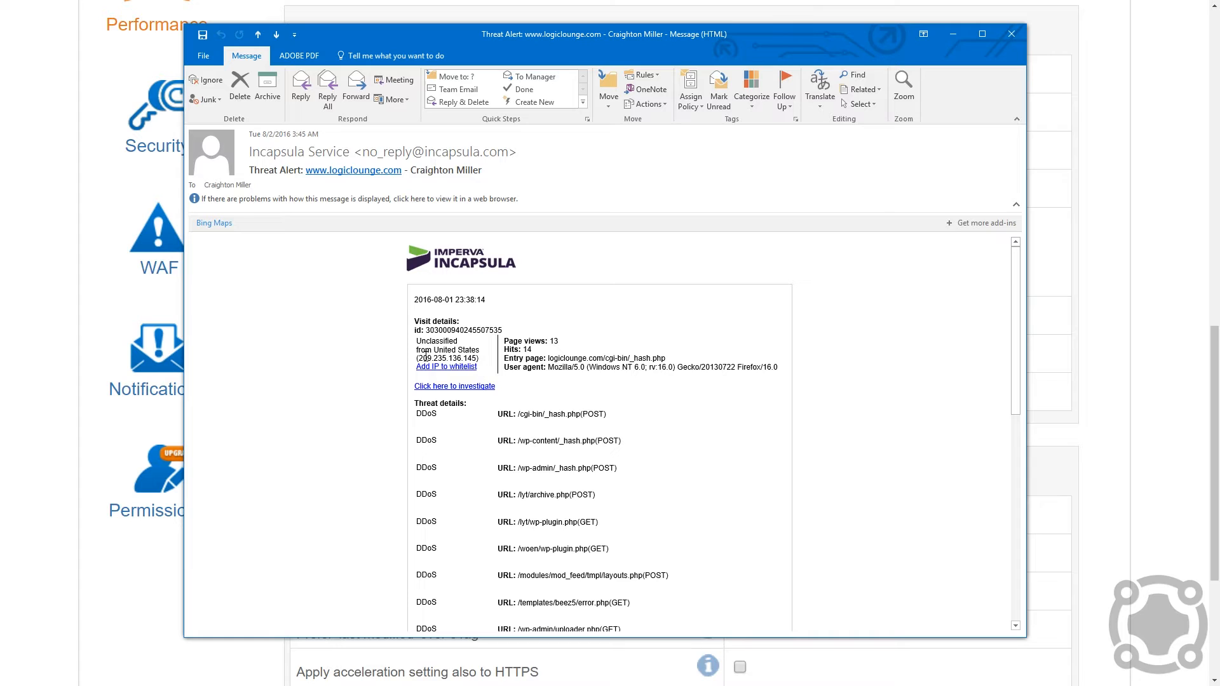
{"action": "scroll", "coordinate": [643, 438], "scroll_direction": "down", "scroll_amount": 5}
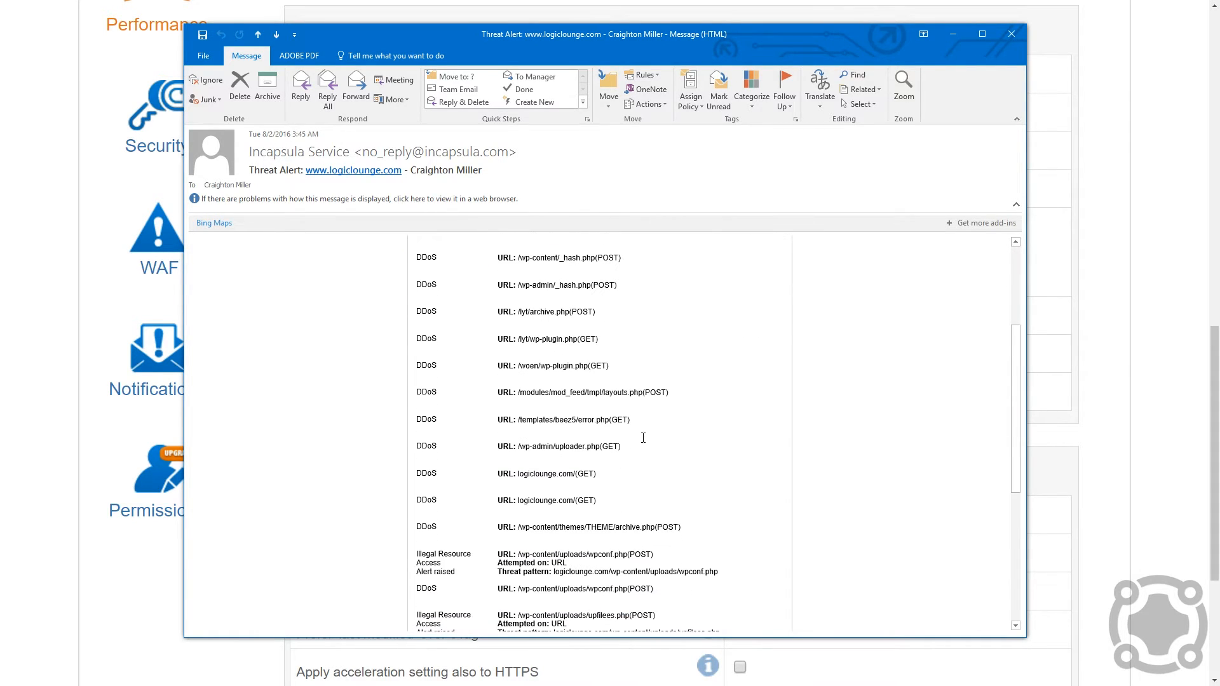
{"action": "scroll", "coordinate": [661, 477], "scroll_direction": "up", "scroll_amount": 3}
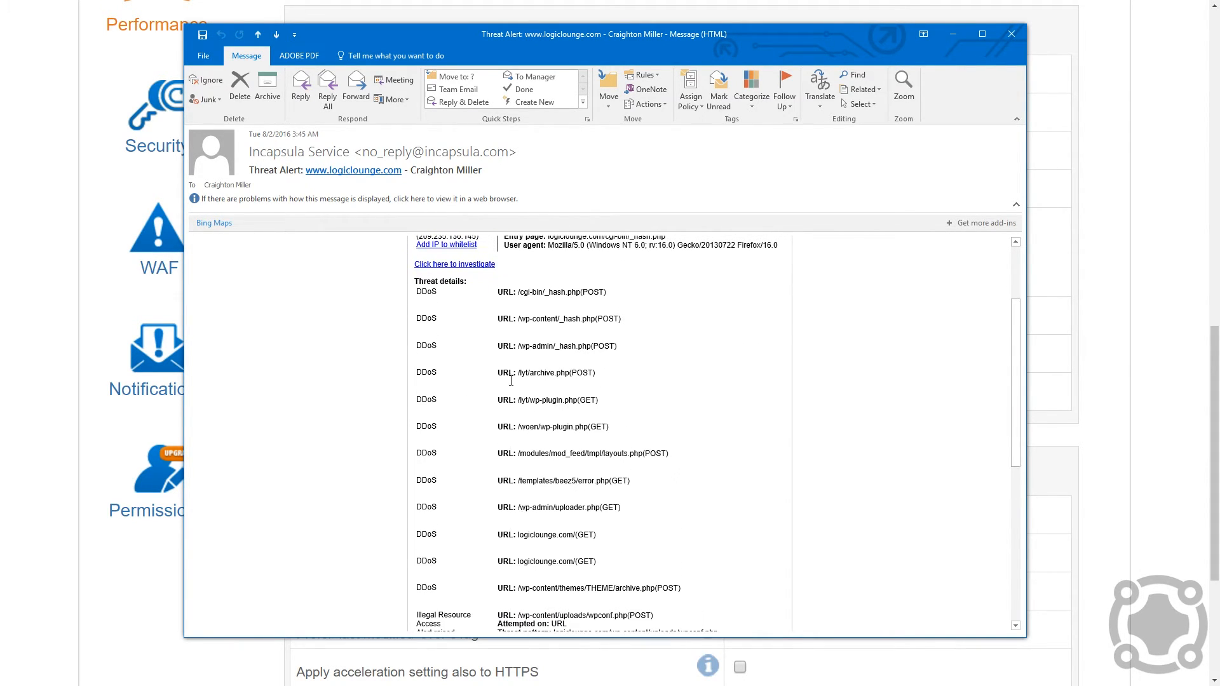
{"action": "left_click_drag", "start_coordinate": [515, 371], "coordinate": [597, 371]}
{"action": "left_click_drag", "start_coordinate": [515, 347], "coordinate": [614, 343]}
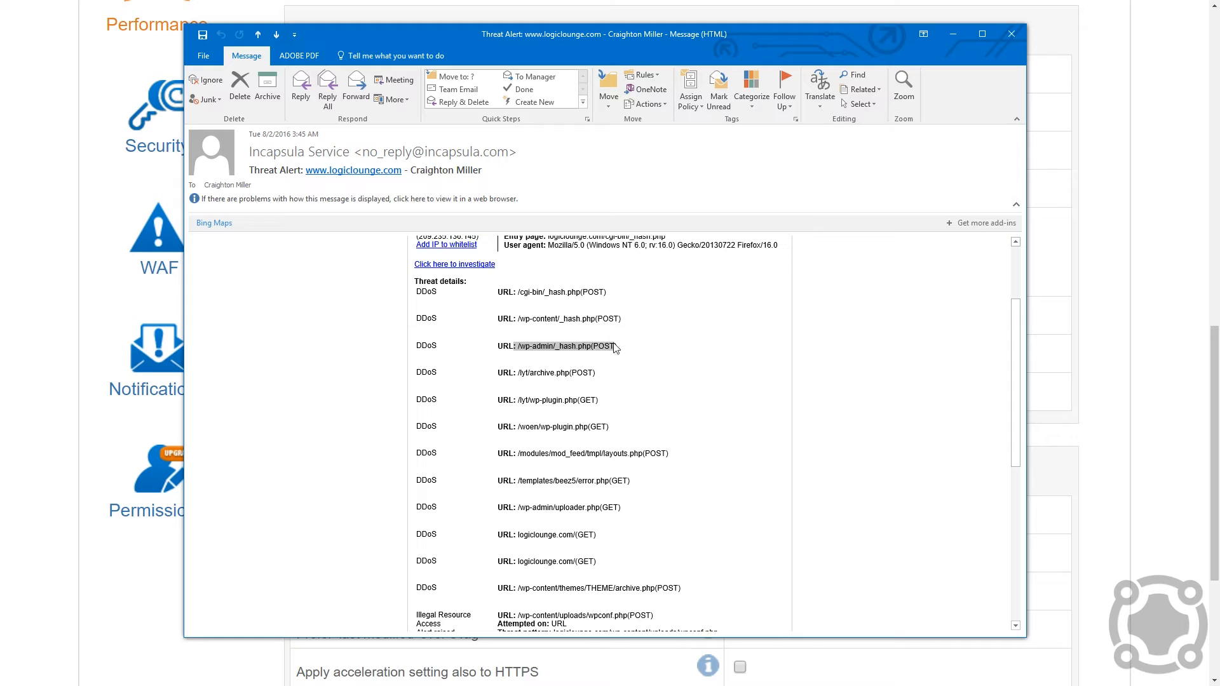
{"action": "left_click_drag", "start_coordinate": [519, 319], "coordinate": [619, 319]}
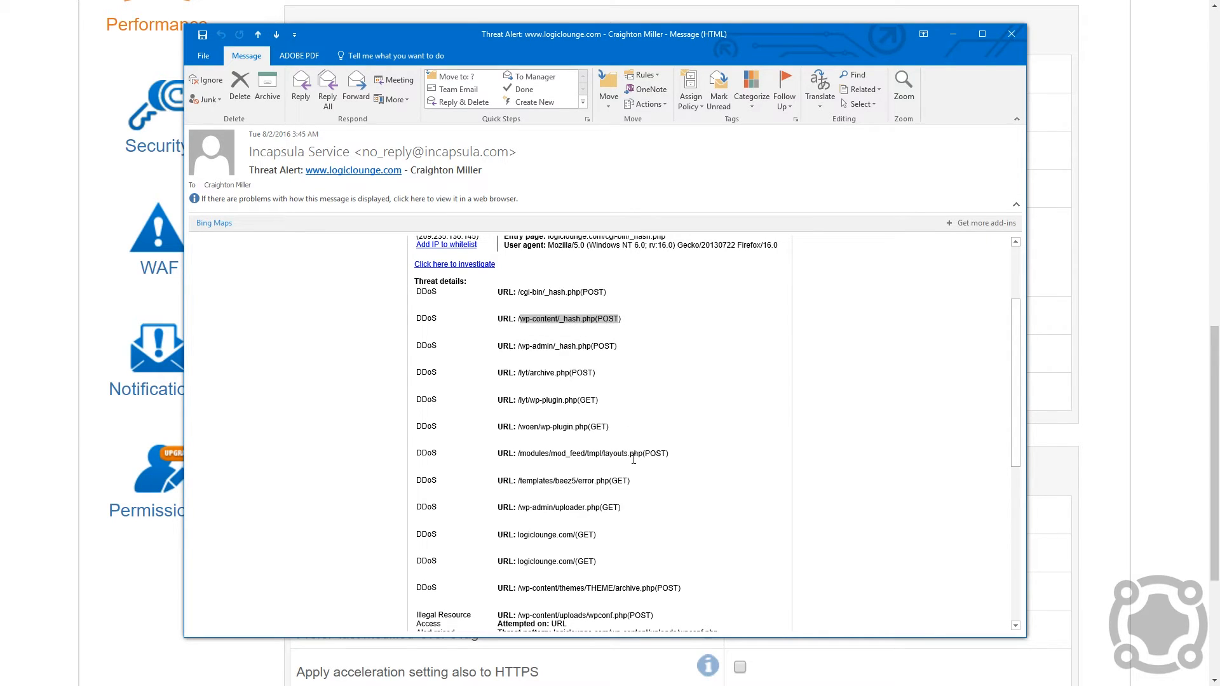
Step: Highlight the /modules/mod_feed/tmpl/layouts.php URL and examine the remaining threat details, including the Illegal Resource Access entries
{"action": "scroll", "coordinate": [633, 459], "scroll_direction": "down", "scroll_amount": 1}
{"action": "scroll", "coordinate": [626, 468], "scroll_direction": "down", "scroll_amount": 1}
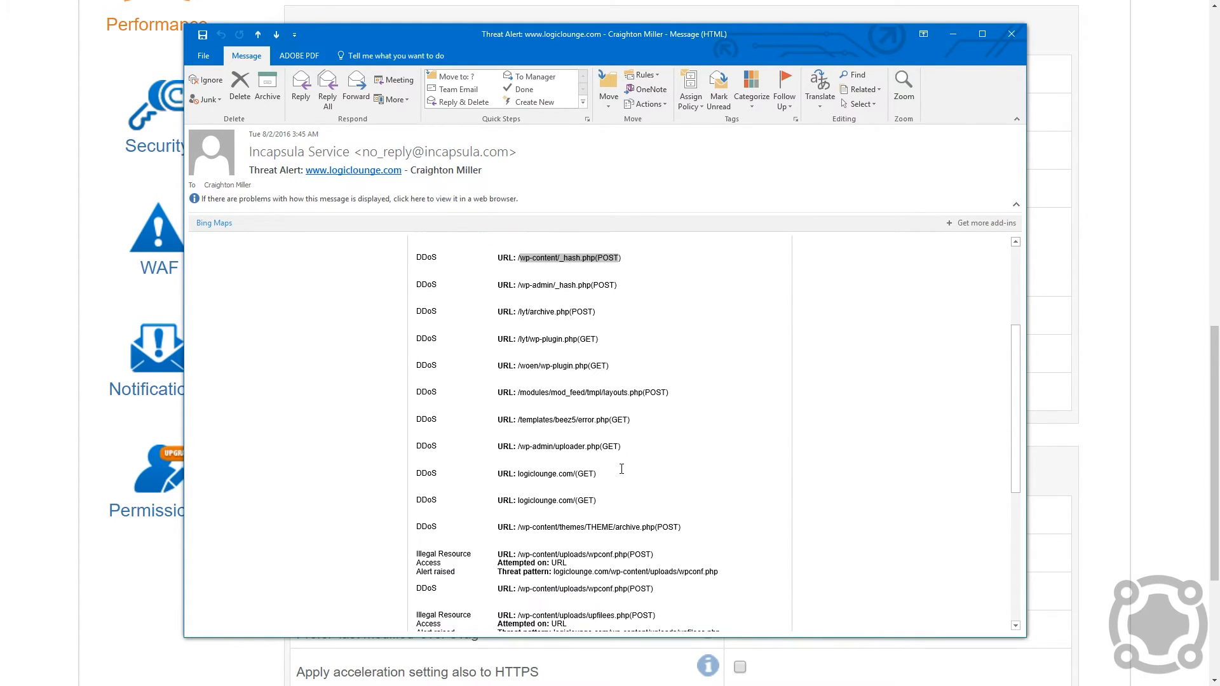
{"action": "left_click_drag", "start_coordinate": [514, 392], "coordinate": [649, 399]}
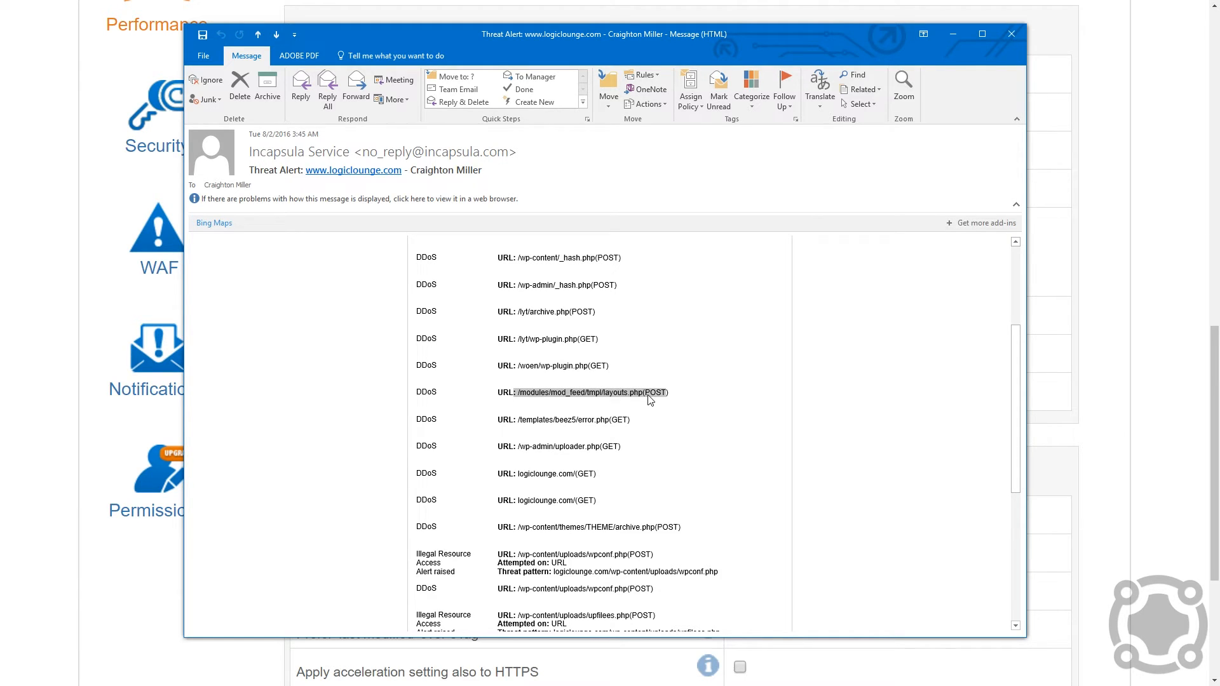
{"action": "scroll", "coordinate": [649, 406], "scroll_direction": "down", "scroll_amount": 4}
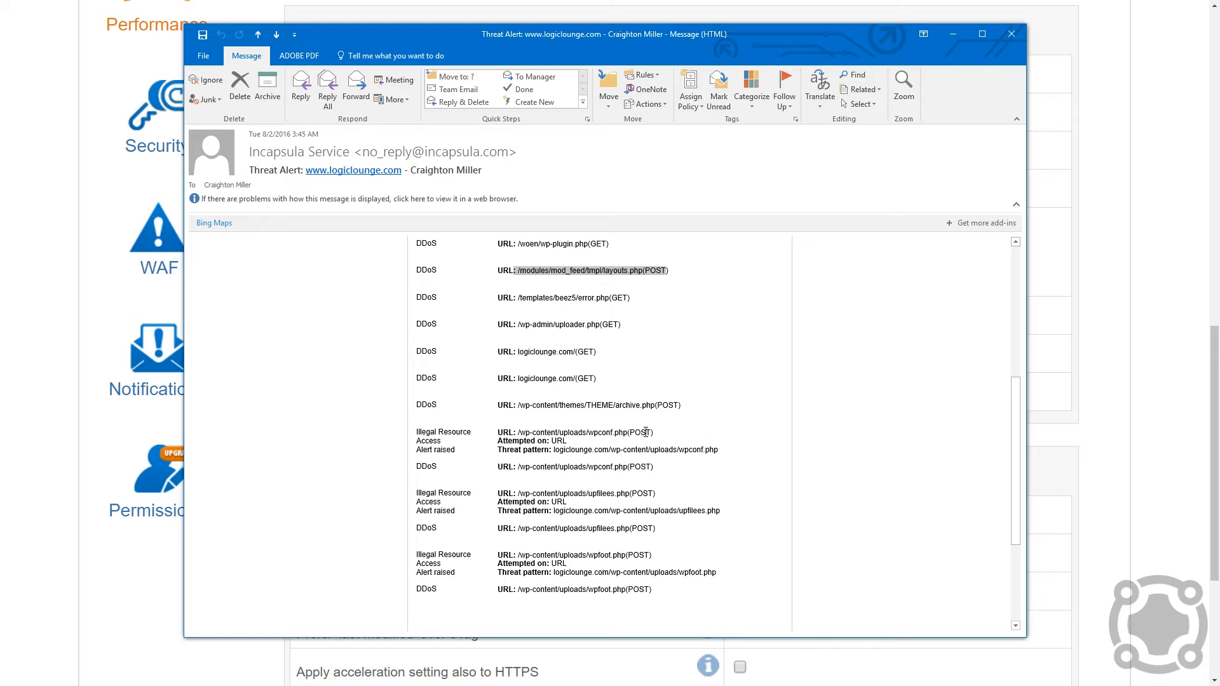
{"action": "scroll", "coordinate": [646, 432], "scroll_direction": "down", "scroll_amount": 4}
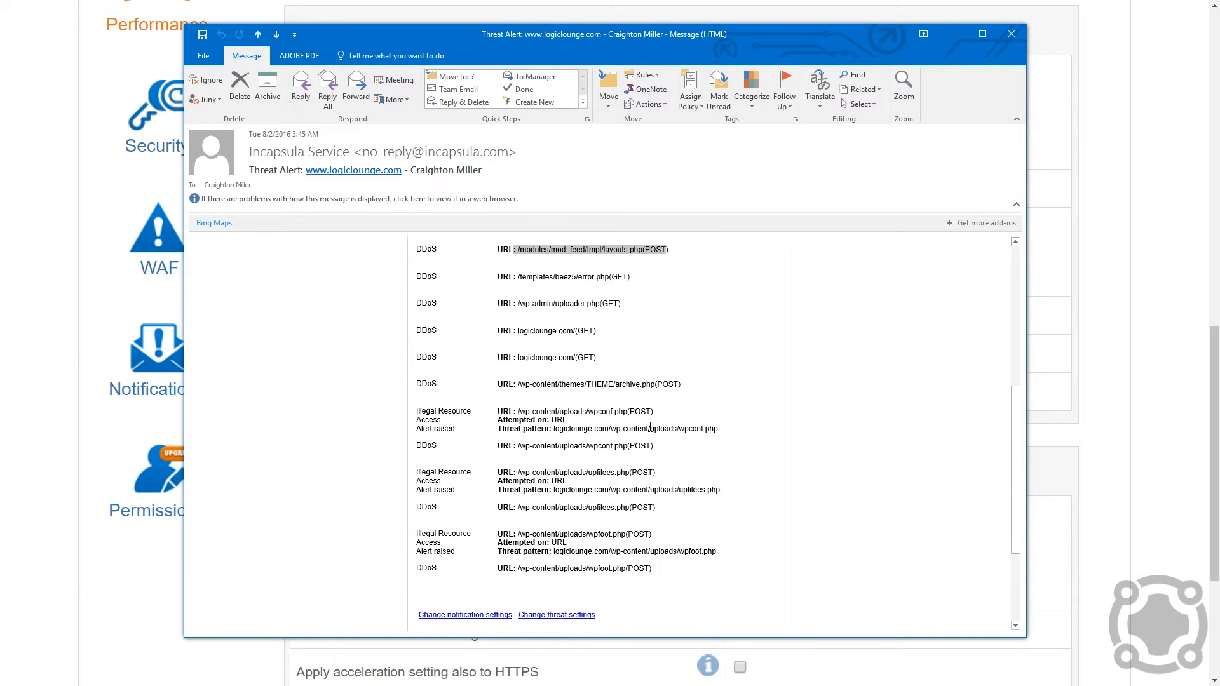
{"action": "scroll", "coordinate": [654, 432], "scroll_direction": "up", "scroll_amount": 14}
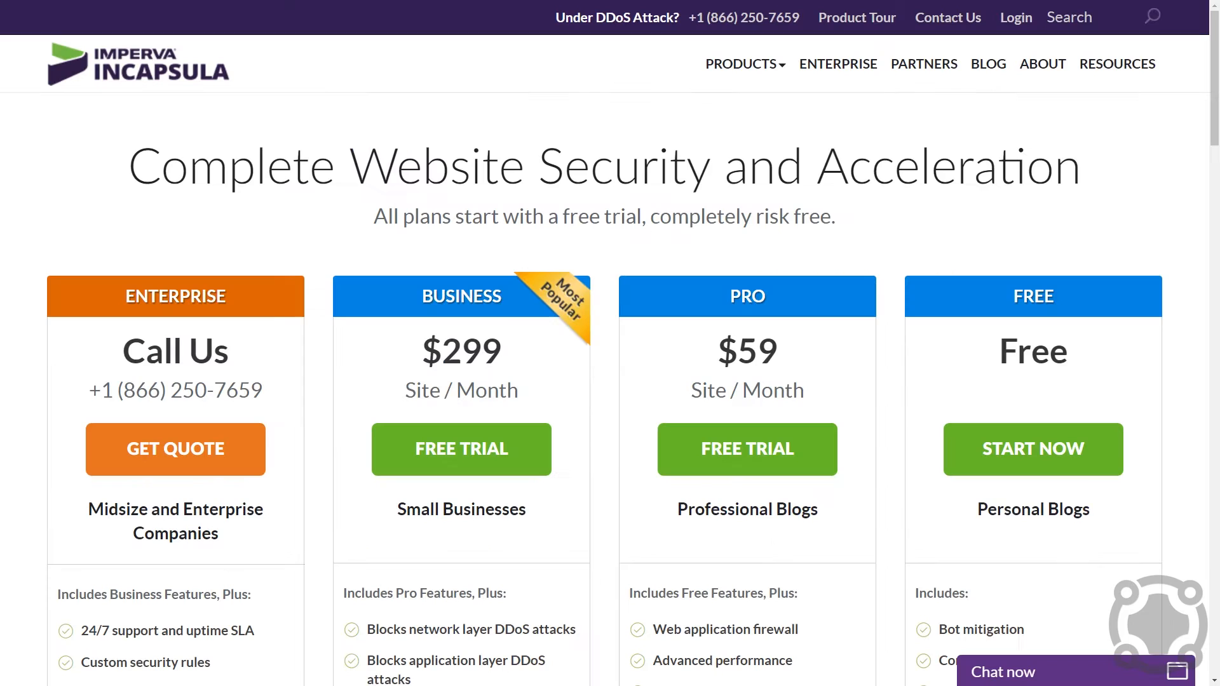
Step: Examine the Enterprise, Business, Pro and Free plans on the Incapsula pricing page, comparing their prices and included features
{"action": "scroll", "coordinate": [758, 325], "scroll_direction": "down", "scroll_amount": 2}
{"action": "scroll", "coordinate": [758, 326], "scroll_direction": "up", "scroll_amount": 1}
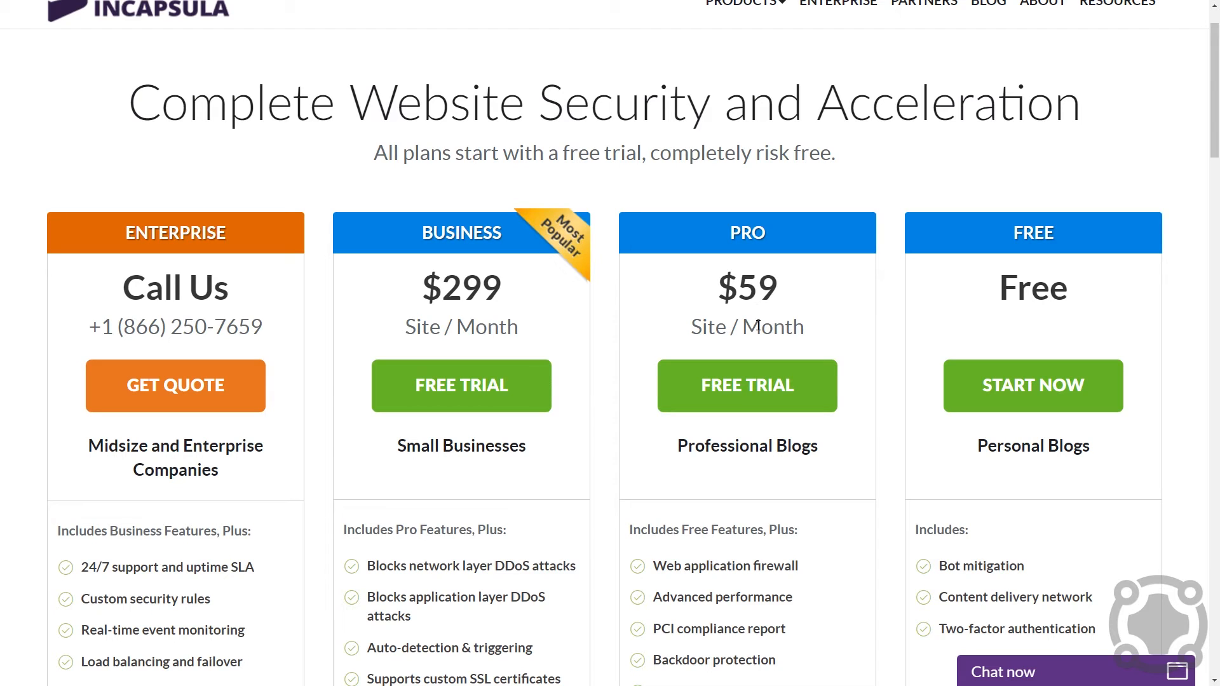
{"action": "scroll", "coordinate": [756, 326], "scroll_direction": "up", "scroll_amount": 1}
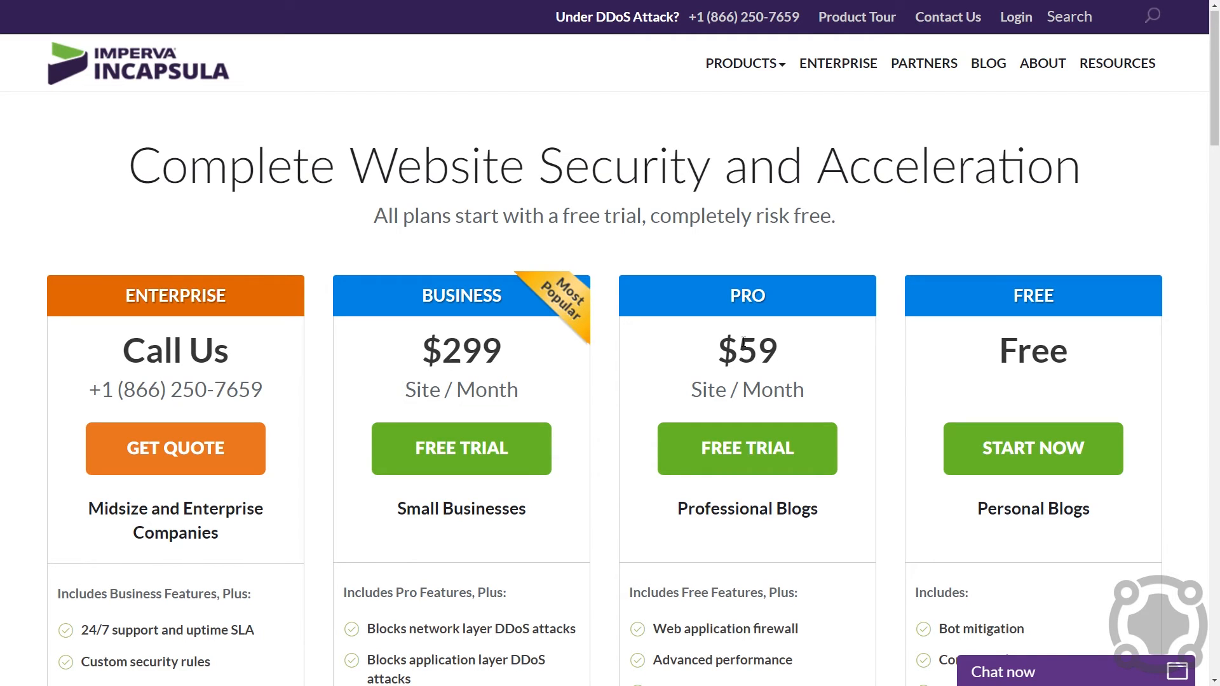
{"action": "scroll", "coordinate": [931, 372], "scroll_direction": "down", "scroll_amount": 3}
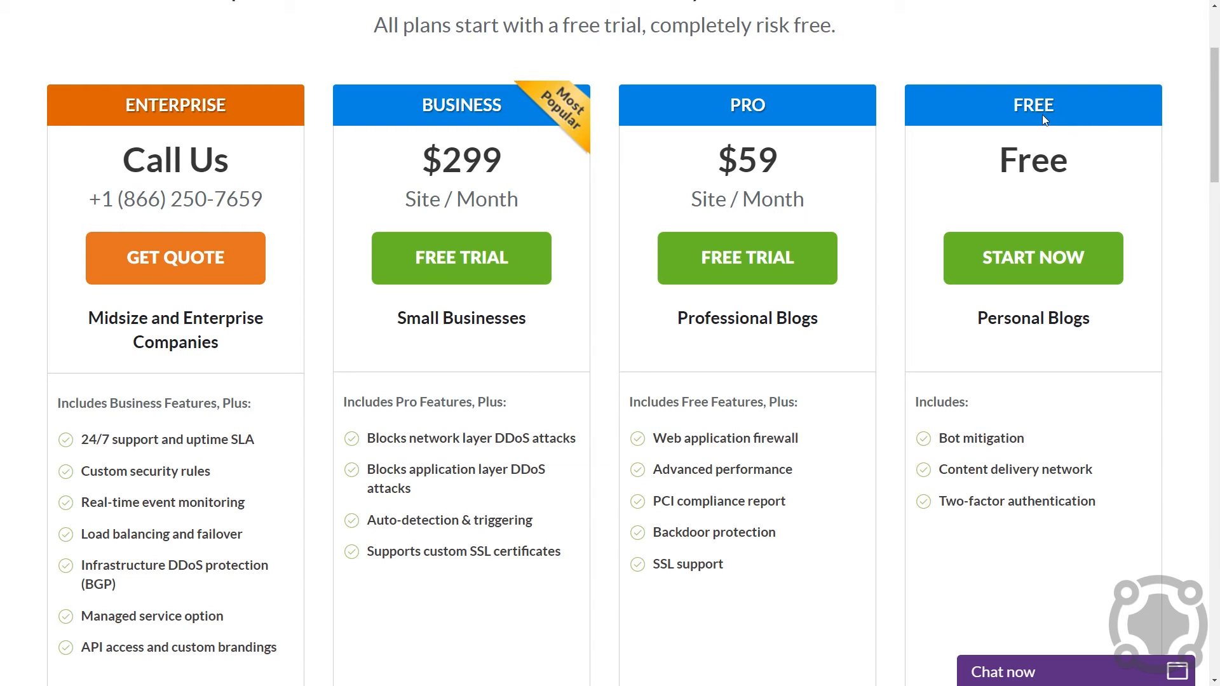
{"action": "scroll", "coordinate": [1057, 167], "scroll_direction": "down", "scroll_amount": 1}
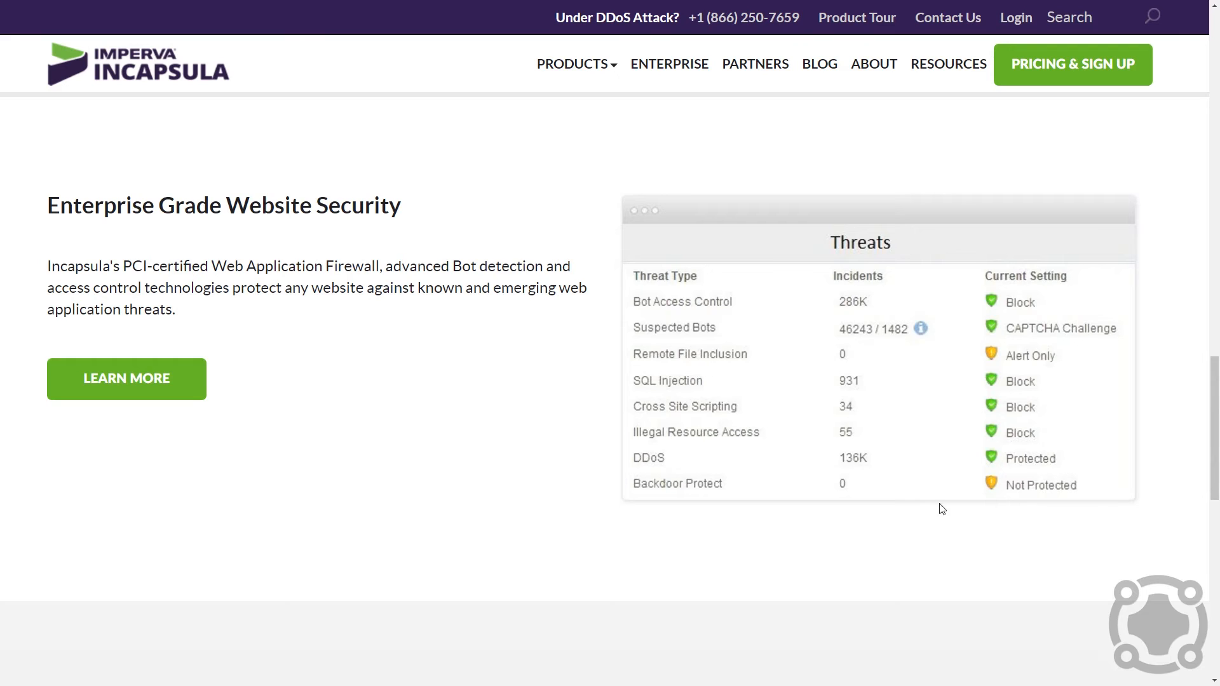
Step: Review the Incapsula product page from the Enterprise Grade Website Security section back to the DDoS Protection section
{"action": "scroll", "coordinate": [1198, 419], "scroll_direction": "up", "scroll_amount": 8}
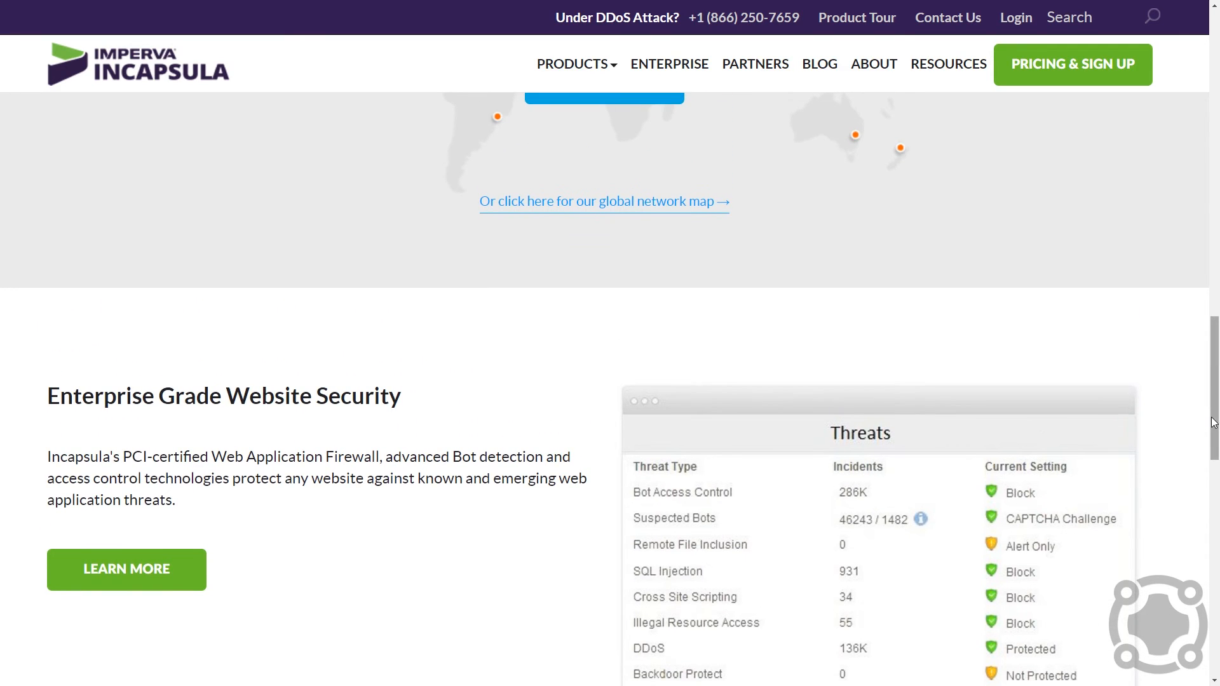
{"action": "scroll", "coordinate": [604, 381], "scroll_direction": "up", "scroll_amount": 1}
{"action": "scroll", "coordinate": [604, 381], "scroll_direction": "up", "scroll_amount": 15}
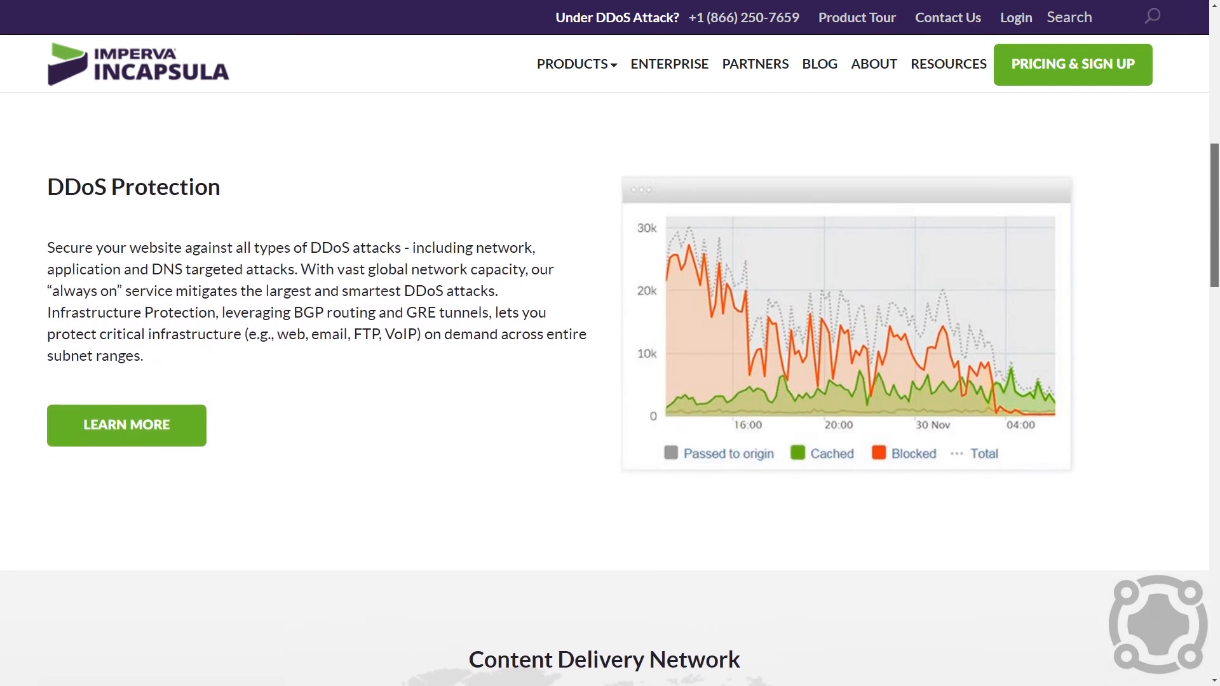